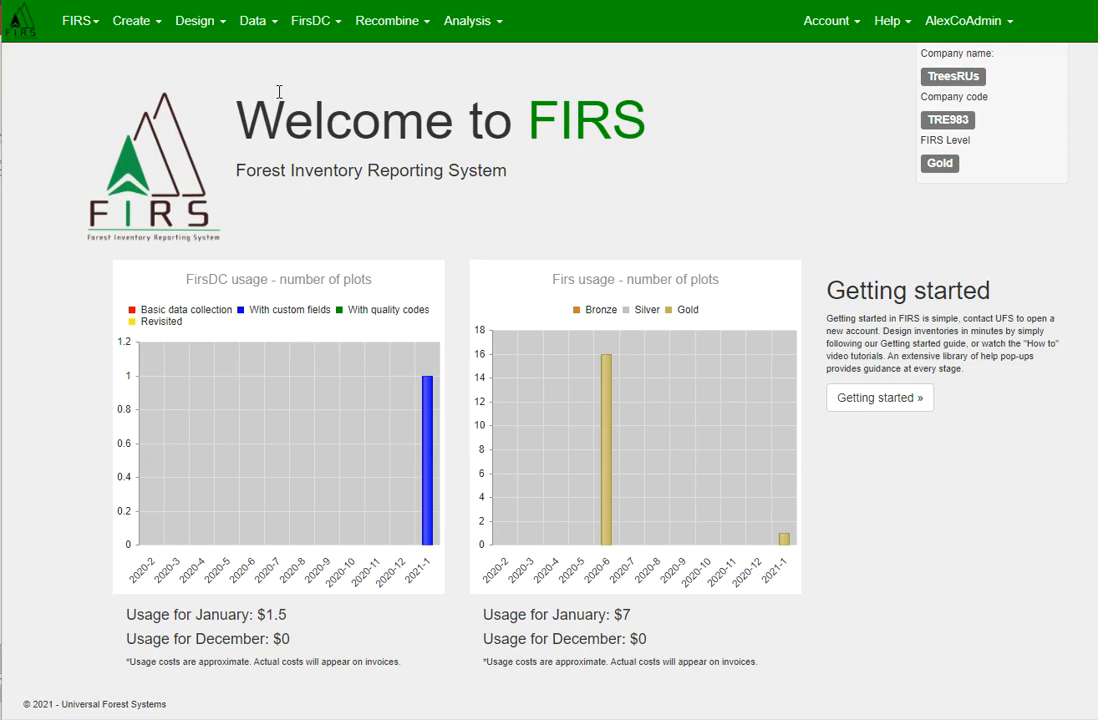
Open the CSV-specified design form for multiple inventories, strata and plots (ISP) with simple form selections
left_click(195, 22)
mouse_move(228, 182)
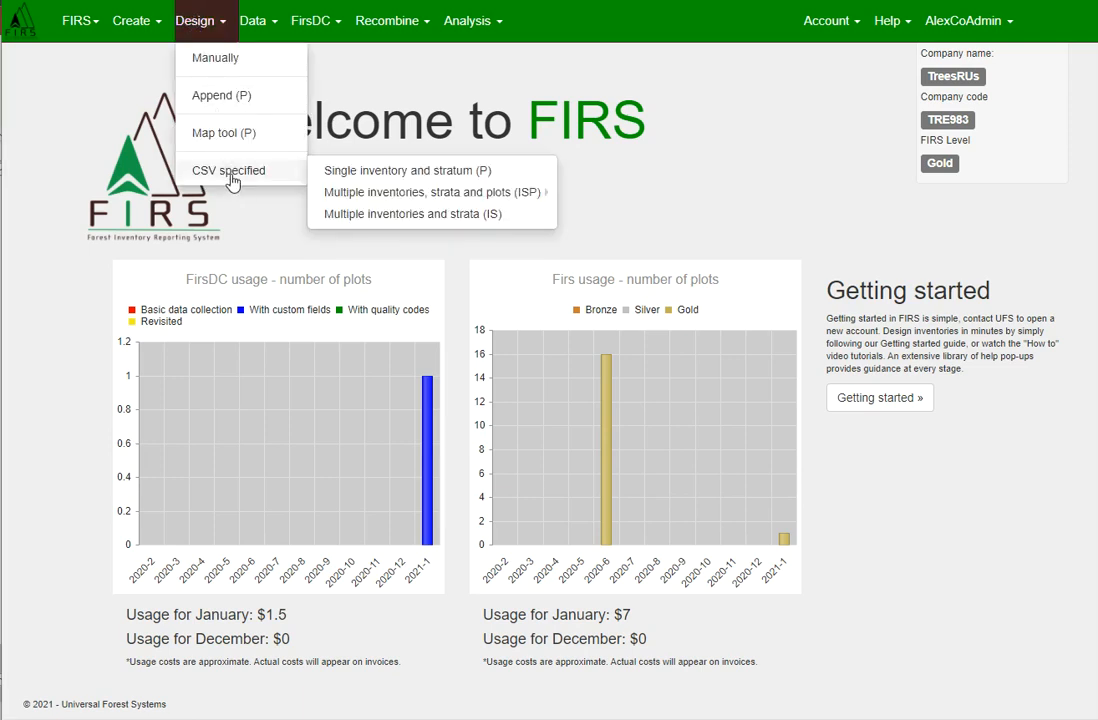
mouse_move(430, 200)
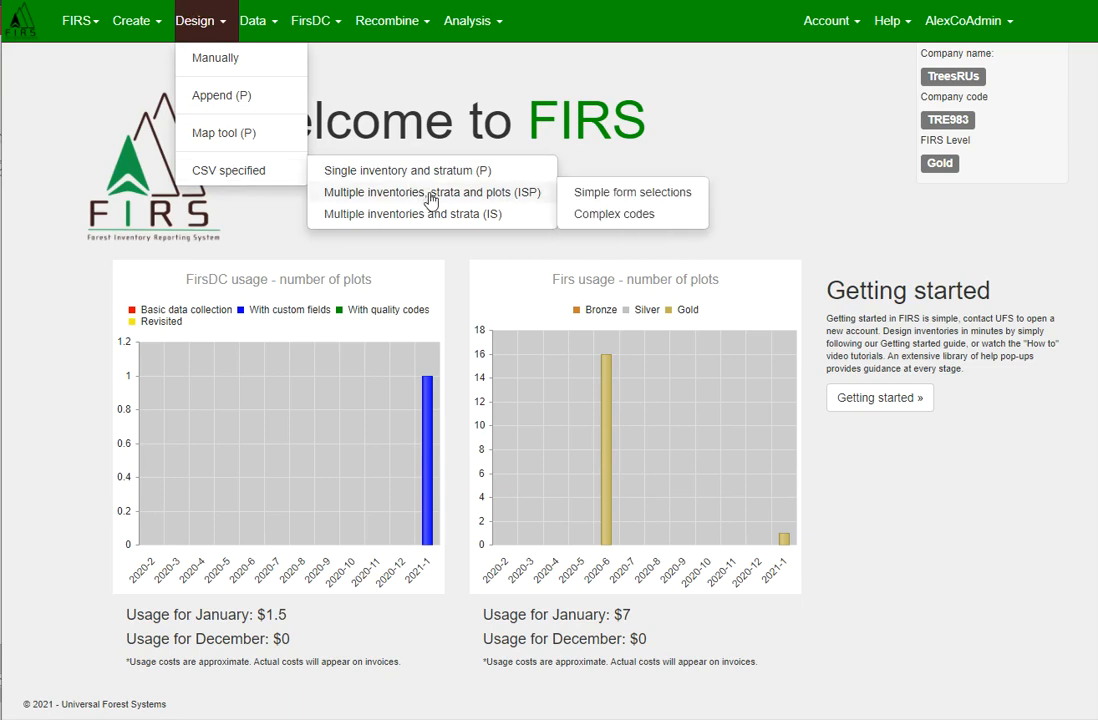
left_click(676, 200)
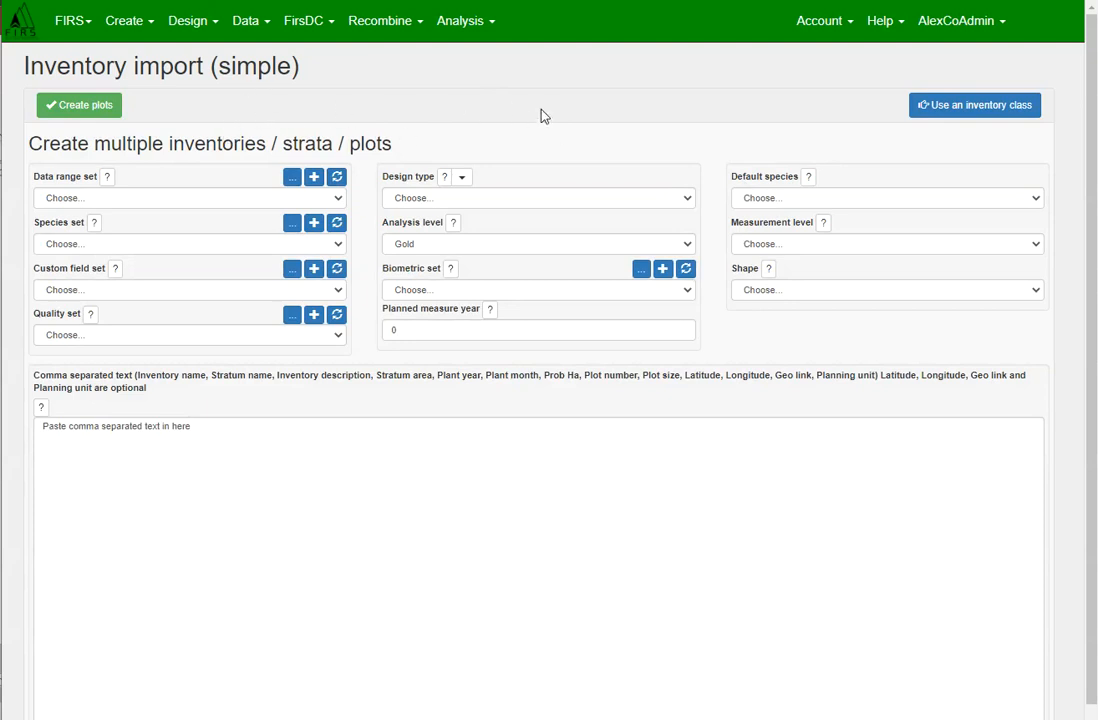
Base the import on the EucPlt2 - mid inventory class and set the planned measure year to 2016
left_click(957, 110)
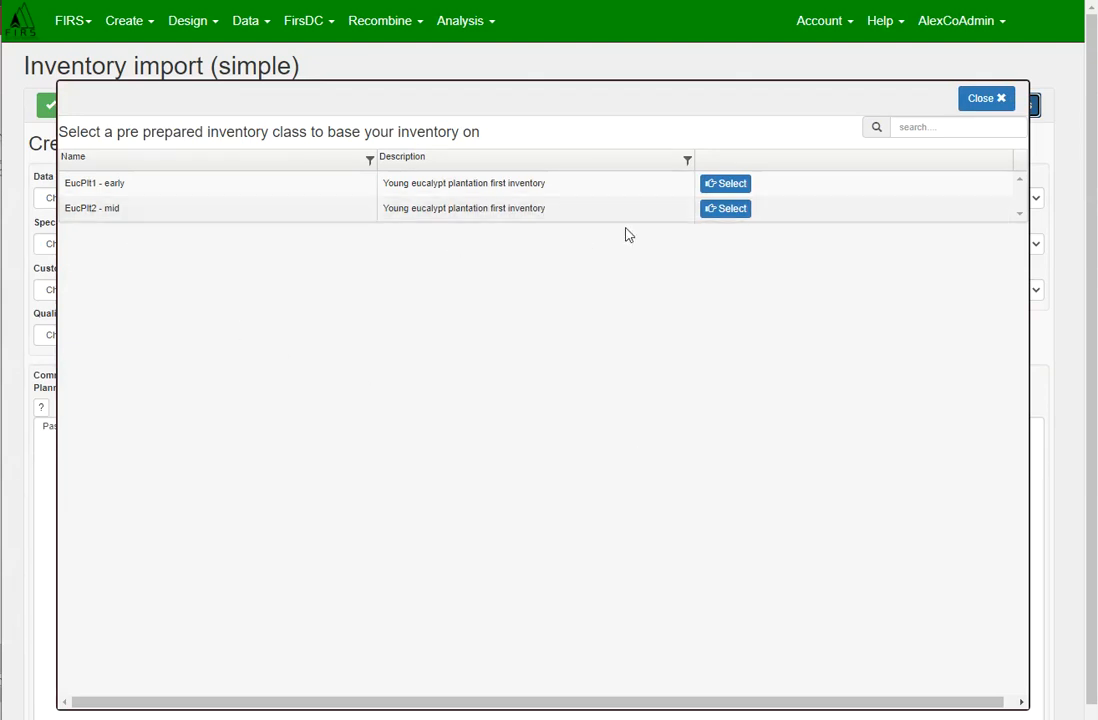
left_click(727, 209)
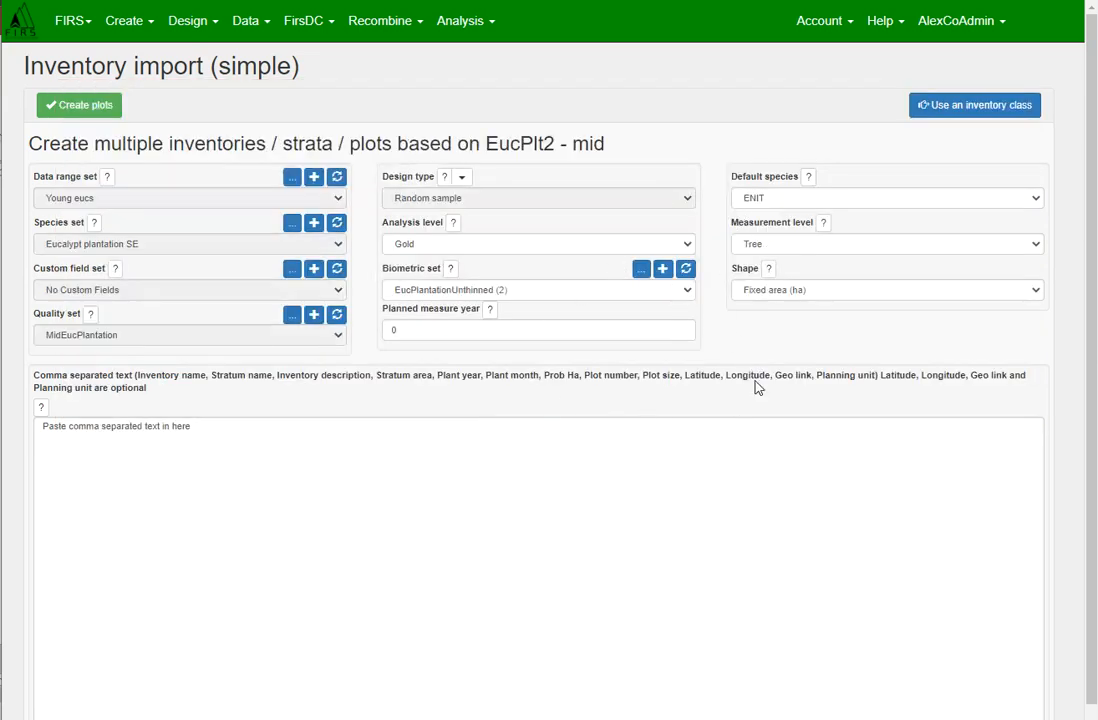
double_click(420, 328)
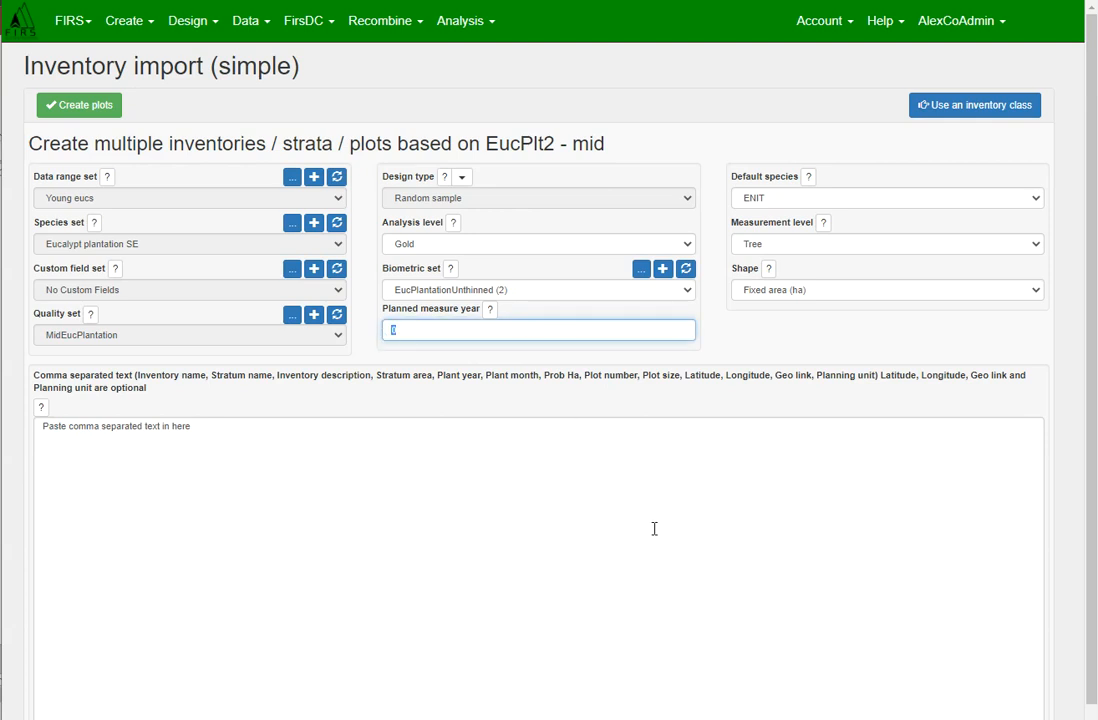
type("2016")
Read the CSV syntax help for the comma separated text field, and close it
left_click(266, 435)
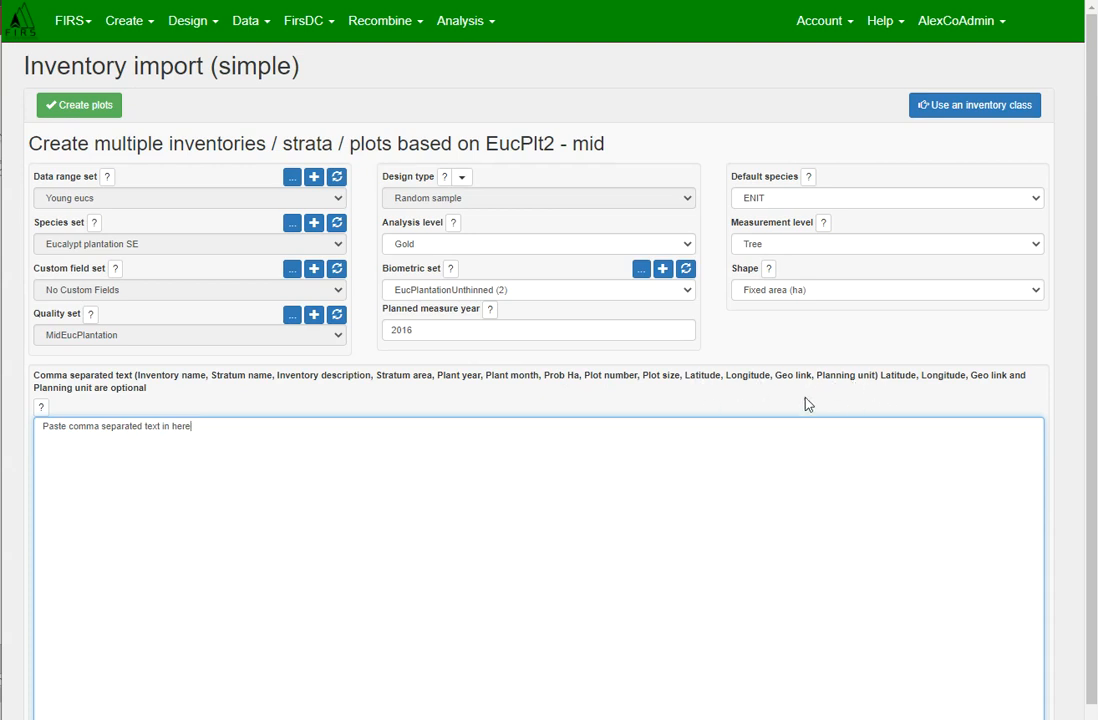
left_click(41, 407)
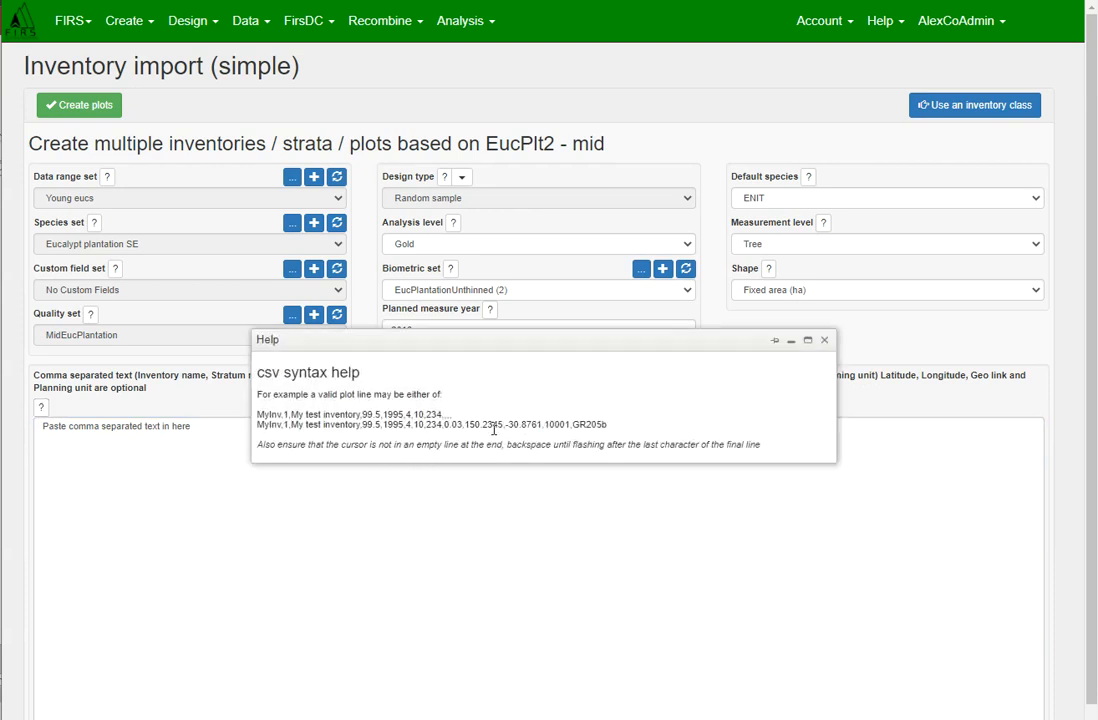
left_click(824, 340)
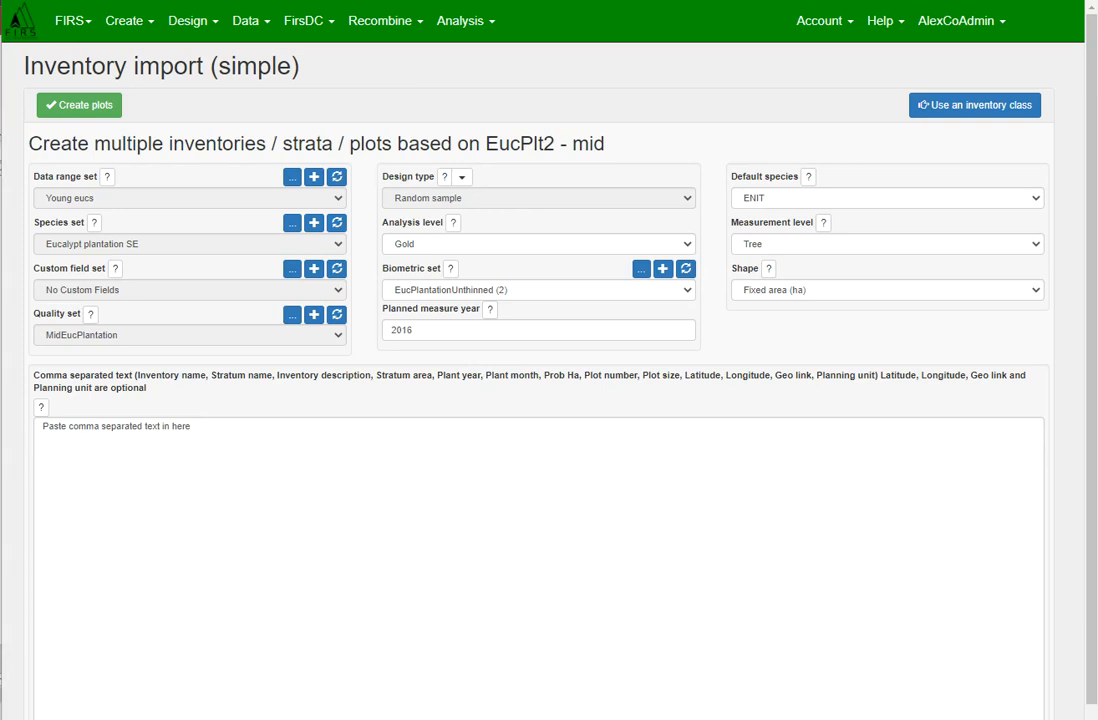
Switch to the Excel workbook and copy the ToPaste strings for all Coupe AB and Coupe CD plots, starting at Q2
key("alt+Tab")
key("alt+Tab")
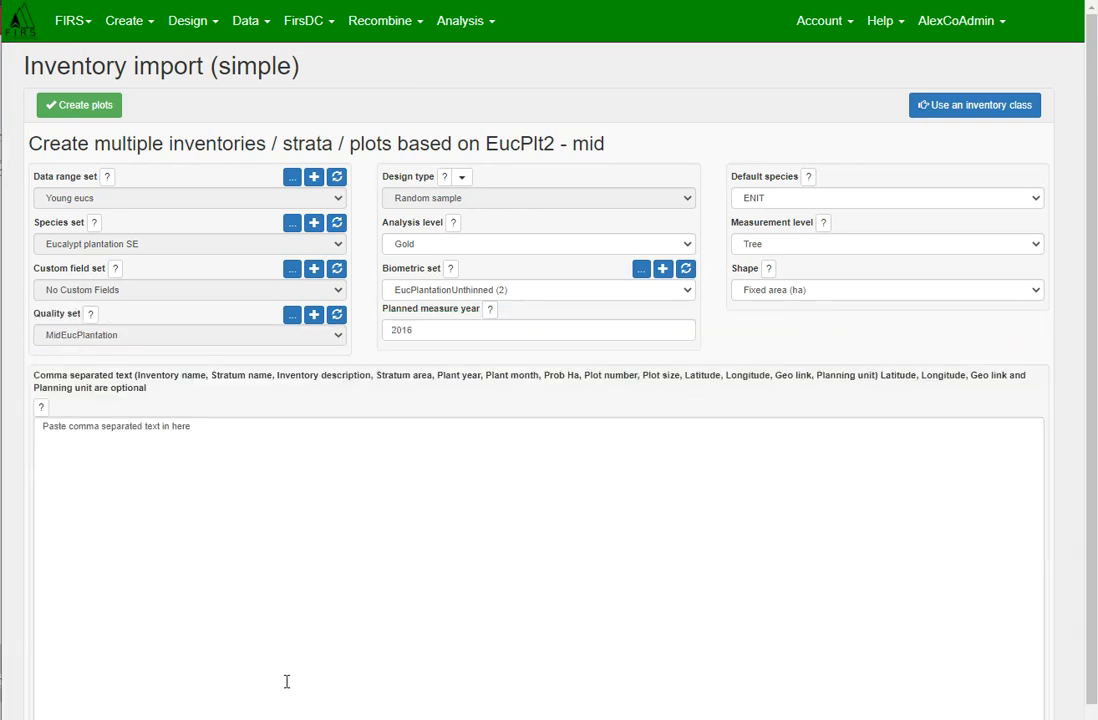
key("alt+Tab")
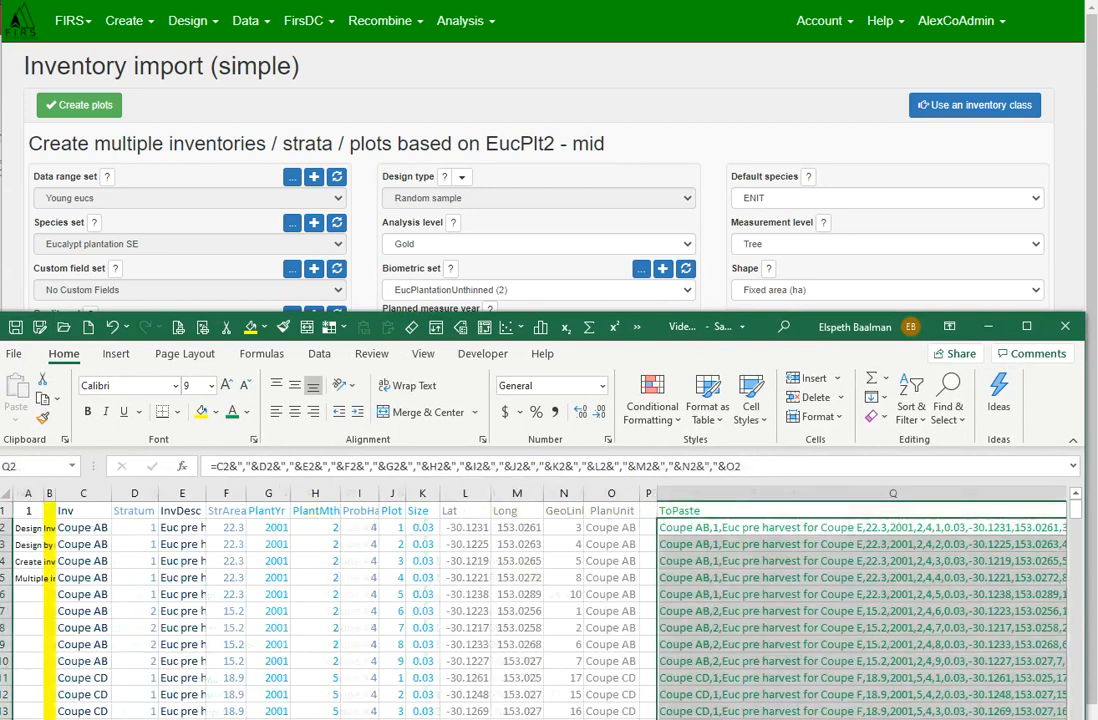
left_click(769, 580)
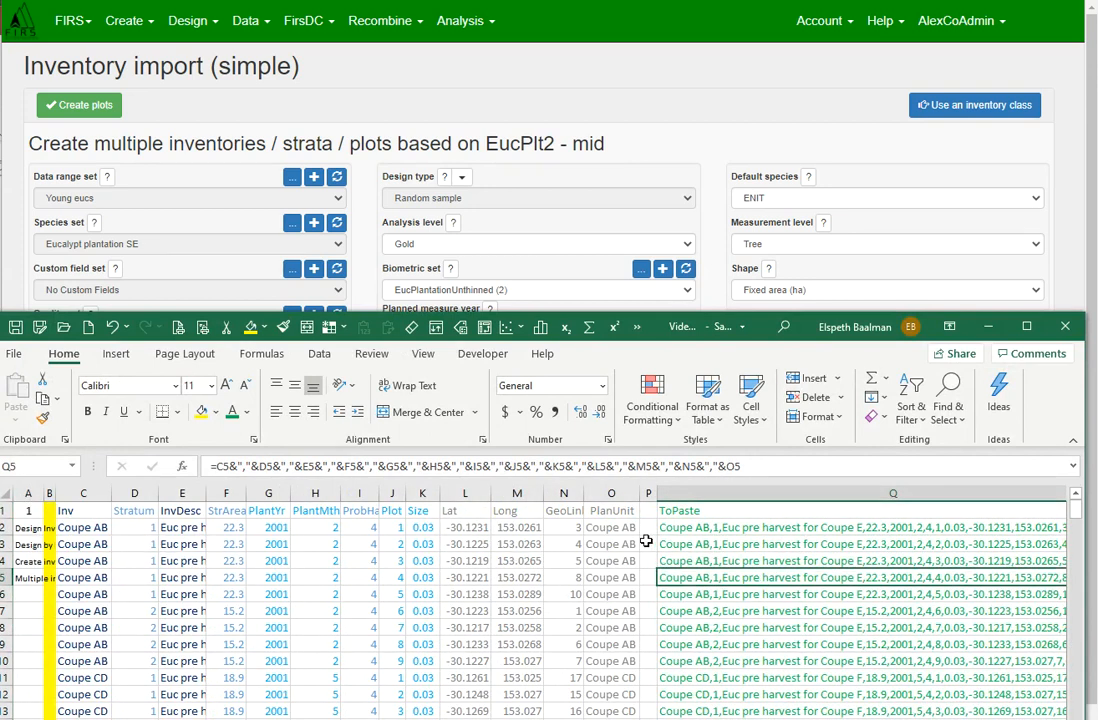
left_click(709, 528)
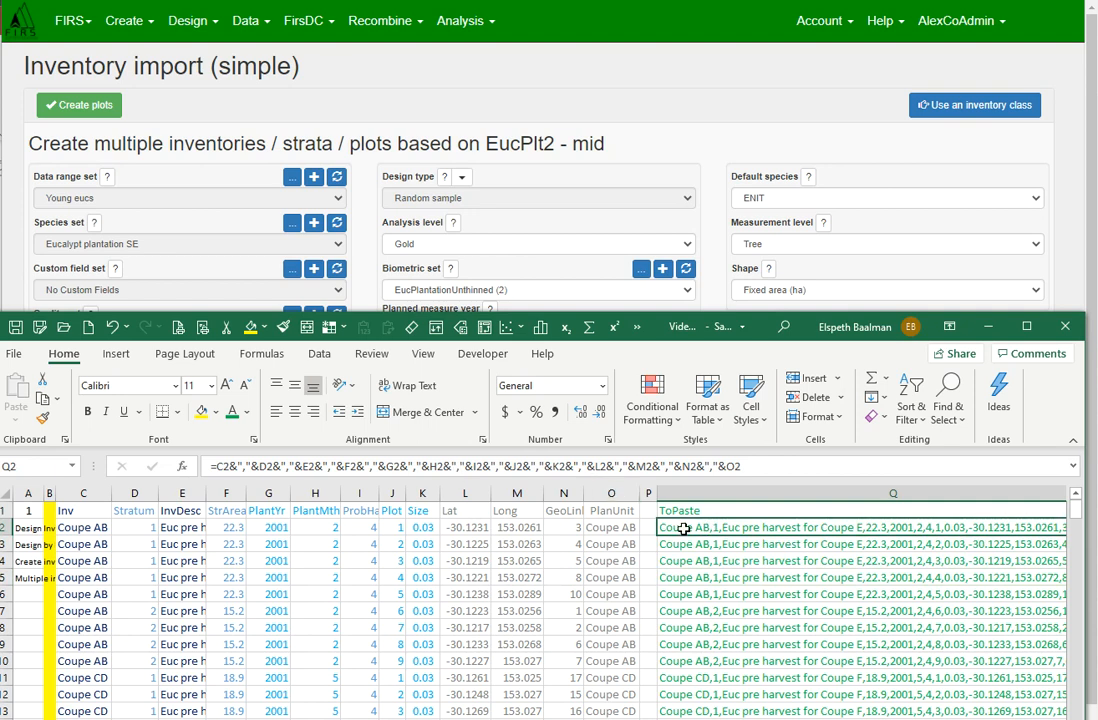
left_click_drag(713, 524, 741, 703)
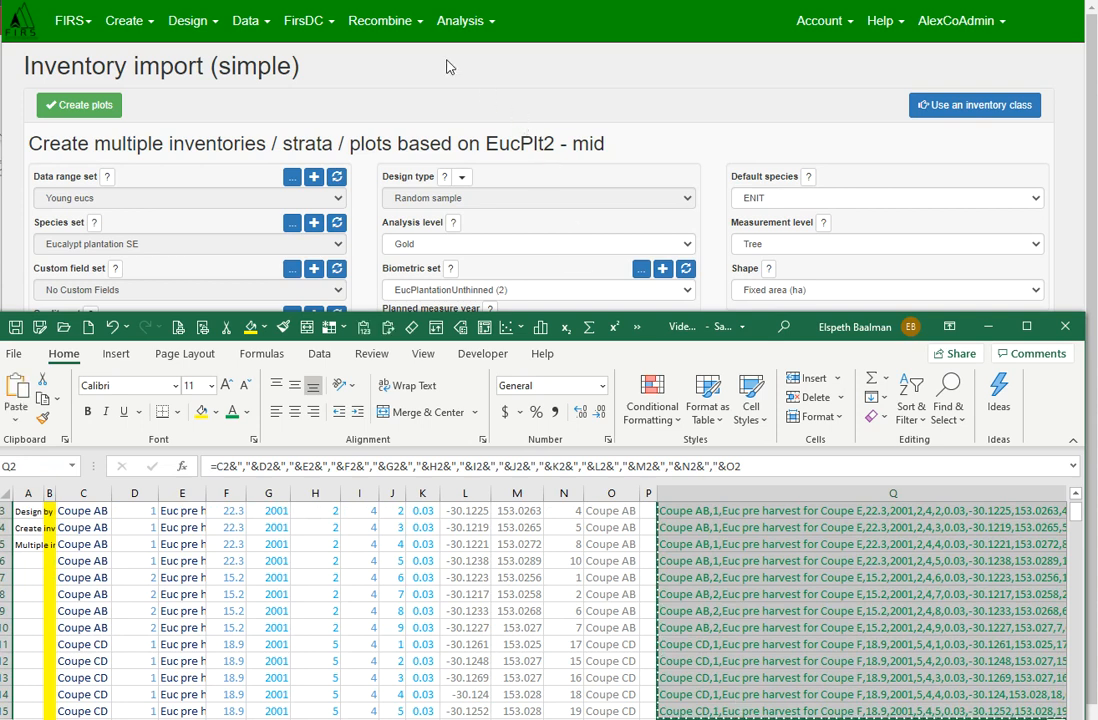
Back in FIRS, replace the placeholder in the comma separated text field with the copied plot lines and create the plots
left_click(386, 57)
left_click_drag(220, 431, 10, 436)
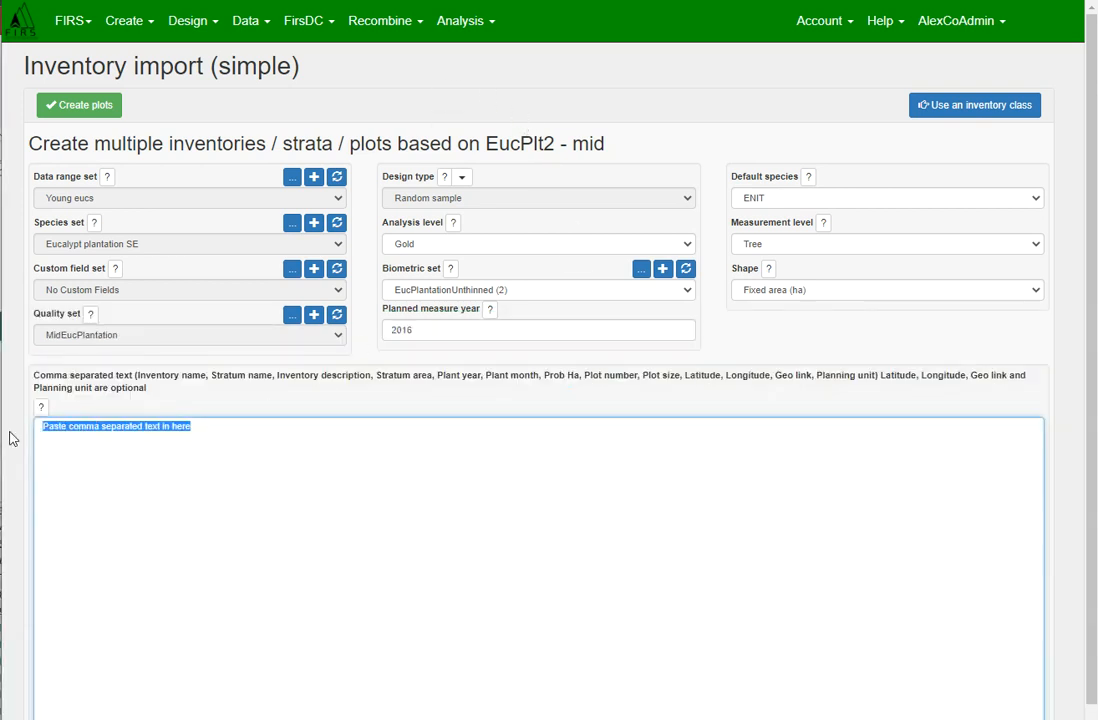
type("Coupe AB,1,Euc pre harvest for Coupe E,22.3,2001,2,4,1,0.03,-30.1231,153.0261,3,Coupe AB Coupe AB,1,Euc pre harvest for Coupe E,22.3,2001,2,4,2,0.03,-30.1225,153.0263,4,Coupe AB Coupe AB,1,Euc pre harvest for Coupe E,22.3,2001,2,4,3,0.03,-30.1219,153.0265,5,Coupe AB Coupe AB,1,Euc pre harvest for Coupe E,22.3,2001,2,4,4,0.03,-30.1221,153.0272,8,Coupe AB Coupe AB,1,Euc pre harvest for Coupe E,22.3,2001,2,4,5,0.03,-30.1238,153.0289,10,Coupe AB Coupe AB,2,Euc pre harvest for Coupe E,15.2,2001,2,4,6,0.03,-30.1223,153.0256,1,Coupe AB Coupe AB,2,Euc pre harvest for Coupe E,15.2,2001,2,4,7,0.03,-30.1217,153.0258,2,Coupe AB Coupe AB,2,Euc pre harvest for Coupe E,15.2,2001,2,4,8,0.03,-30.1233,153.0268,6,Coupe AB Coupe AB,2,Euc pre harvest for Coupe E,15.2,2001,2,4,9,0.03,-30.1227,153.027,7,Coupe AB Coupe CD,1,Euc pre harvest for Coupe F,18.9,2001,5,4,1,0.03,-30.1261,153.025,17,Coupe CD Coupe CD,1,Euc pre harvest for Coupe F,18.9,2001,5,4,2,0.03,-30.1248,153.027,15,Coupe CD Coupe CD,1,Euc pre harvest for Coupe F,18.9,2001,5,4,3,0.03,-30.1269,153.027,16,Coupe CD Coupe CD,1,Euc pre harvest for Coupe F,18.9,2001,5,4,4,0.03,-30.124,153.028,18,Coupe CD Coupe CD,1,Euc pre harvest for Coupe F,18.9,2001,5,4,5,0.03,-30.1252,153.028,19,Coupe CD")
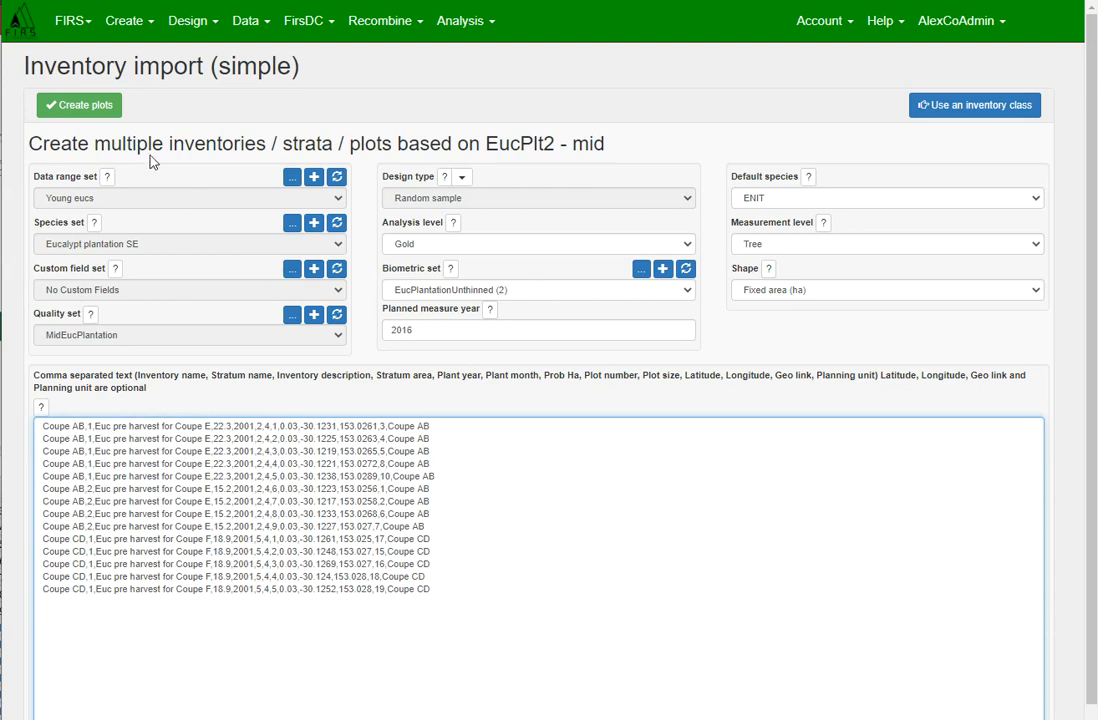
left_click(89, 112)
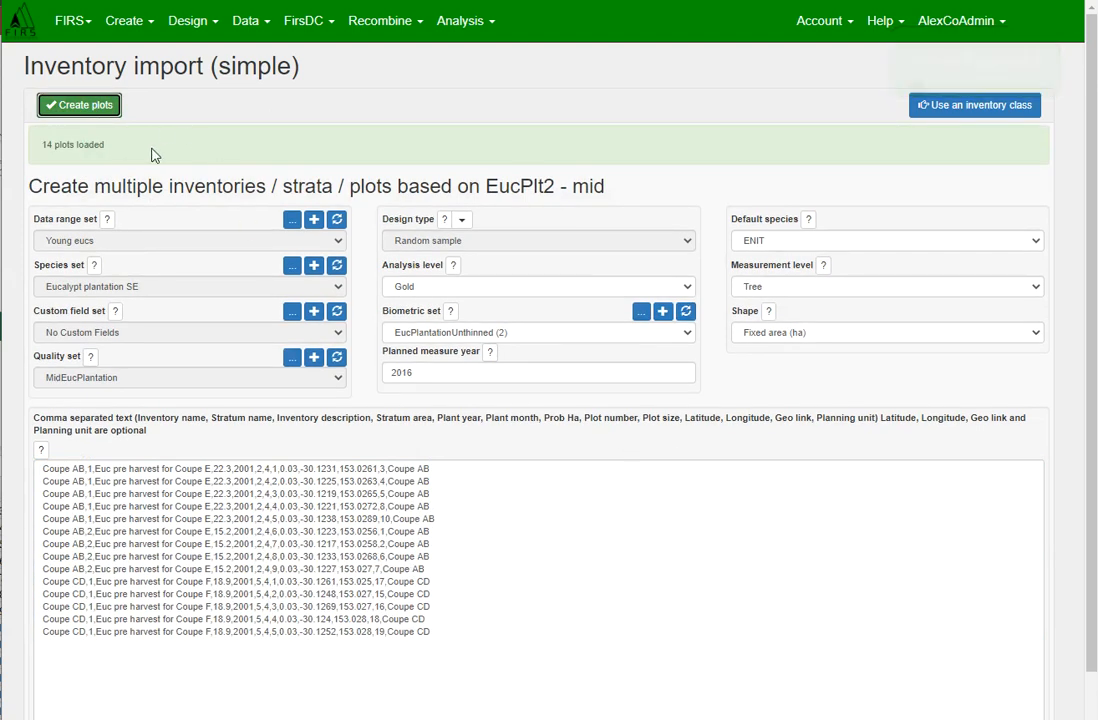
Open the inventories list and check Coupe AB's strata and the plots of stratum 1 under 2016, No category
left_click(245, 21)
left_click(280, 57)
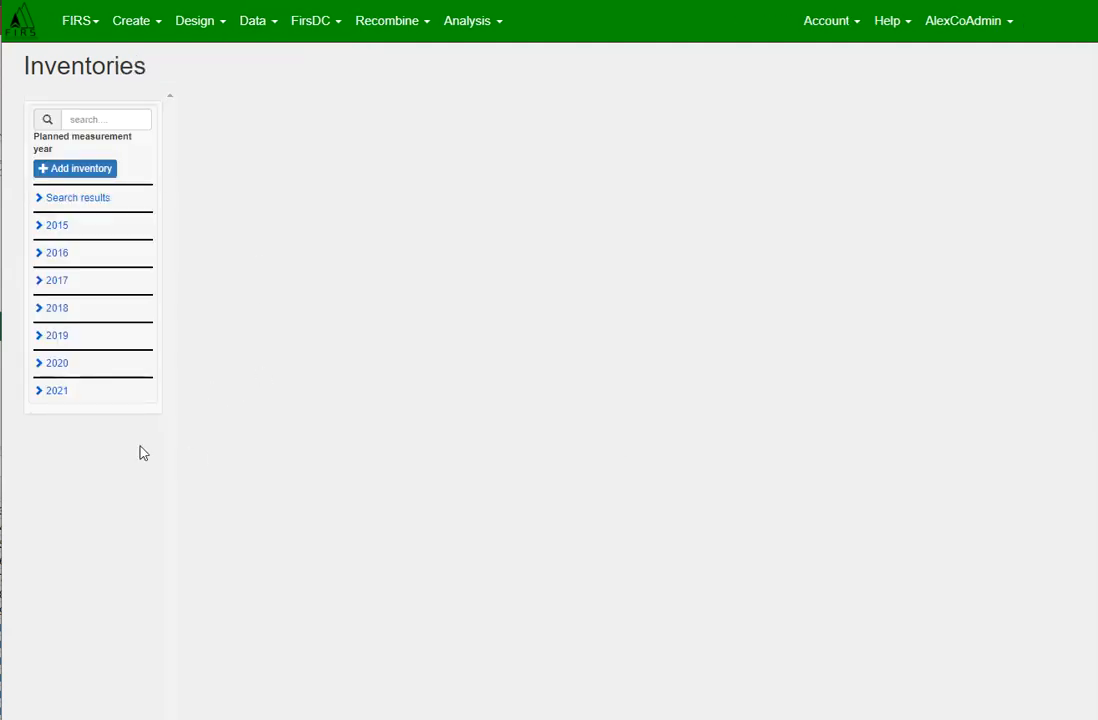
left_click(38, 253)
left_click(50, 357)
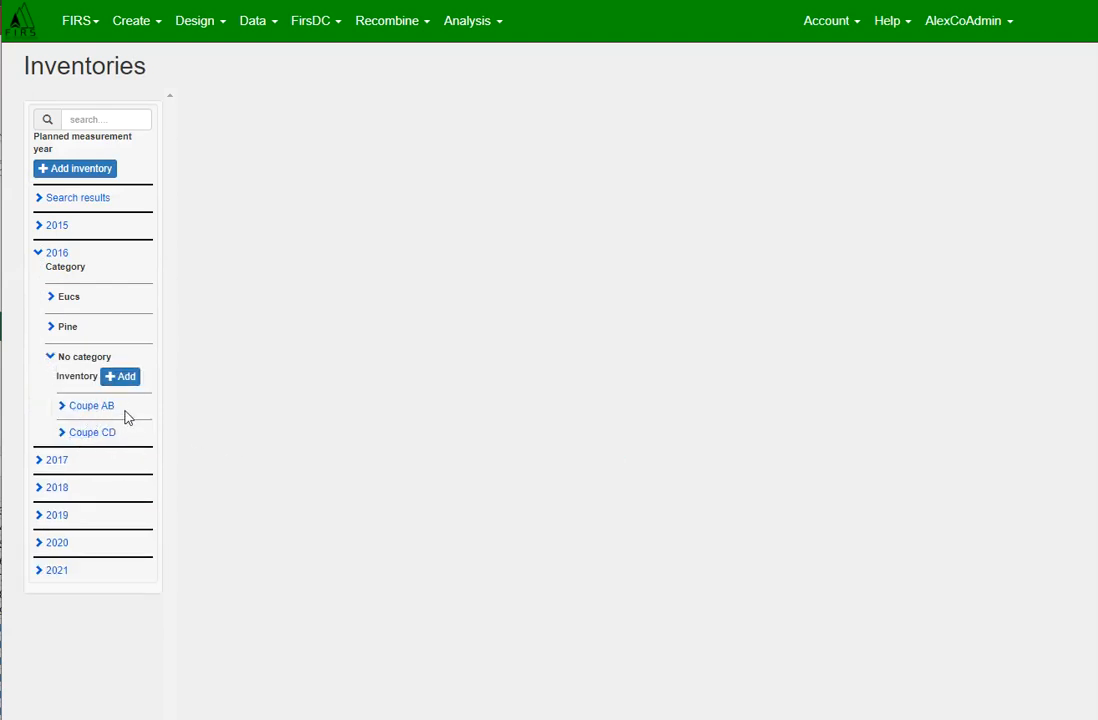
left_click(61, 406)
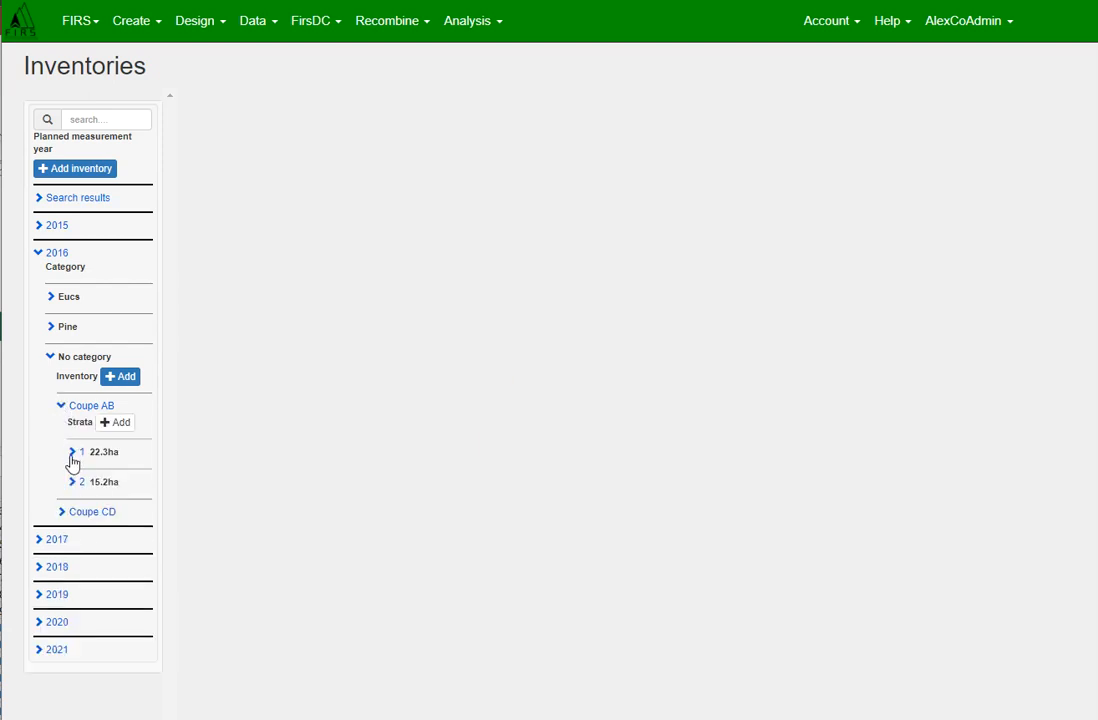
left_click(73, 454)
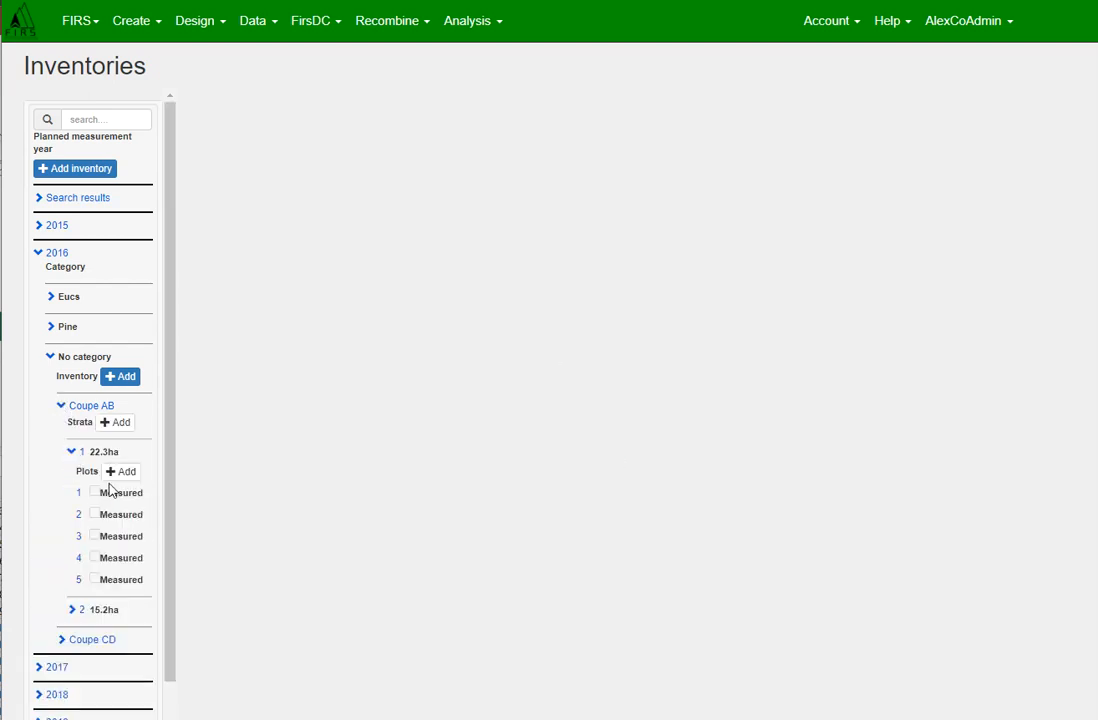
Check the stratum and plots of the Coupe CD inventory, and collapse it again
left_click(61, 407)
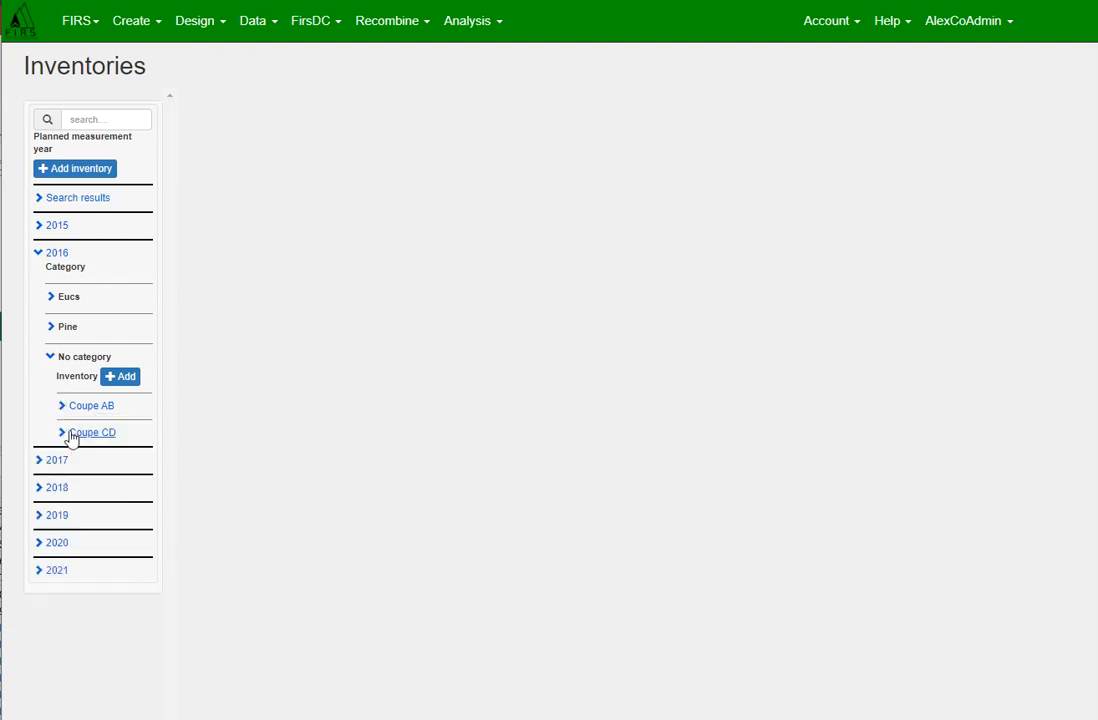
left_click(61, 436)
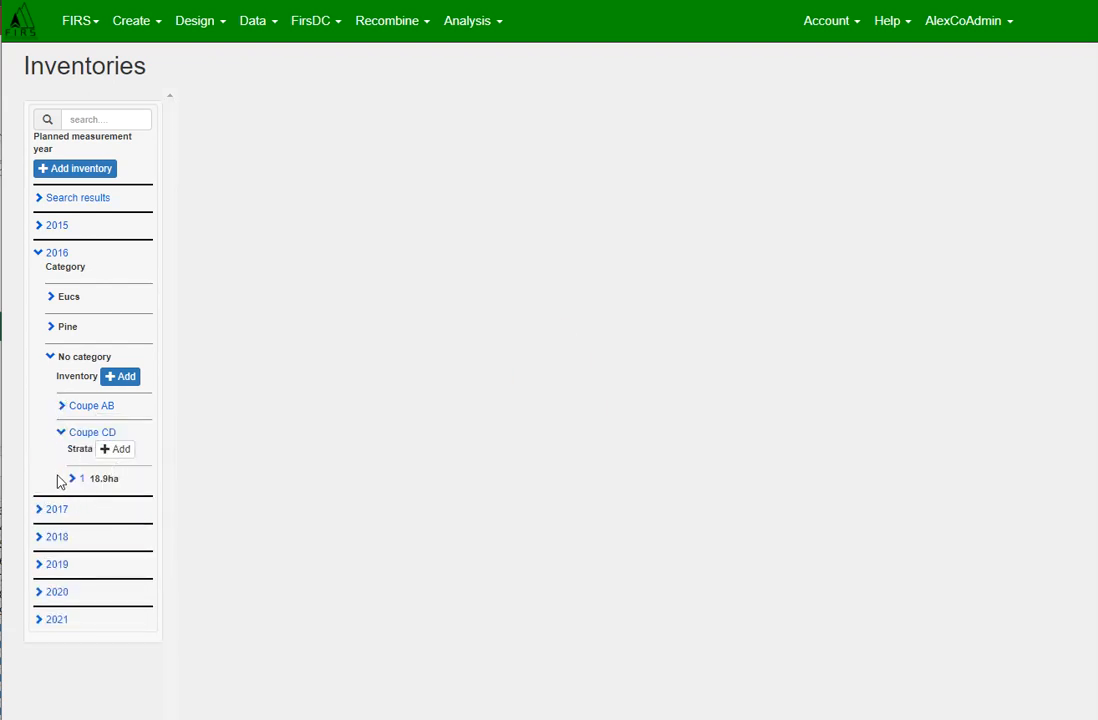
left_click(72, 480)
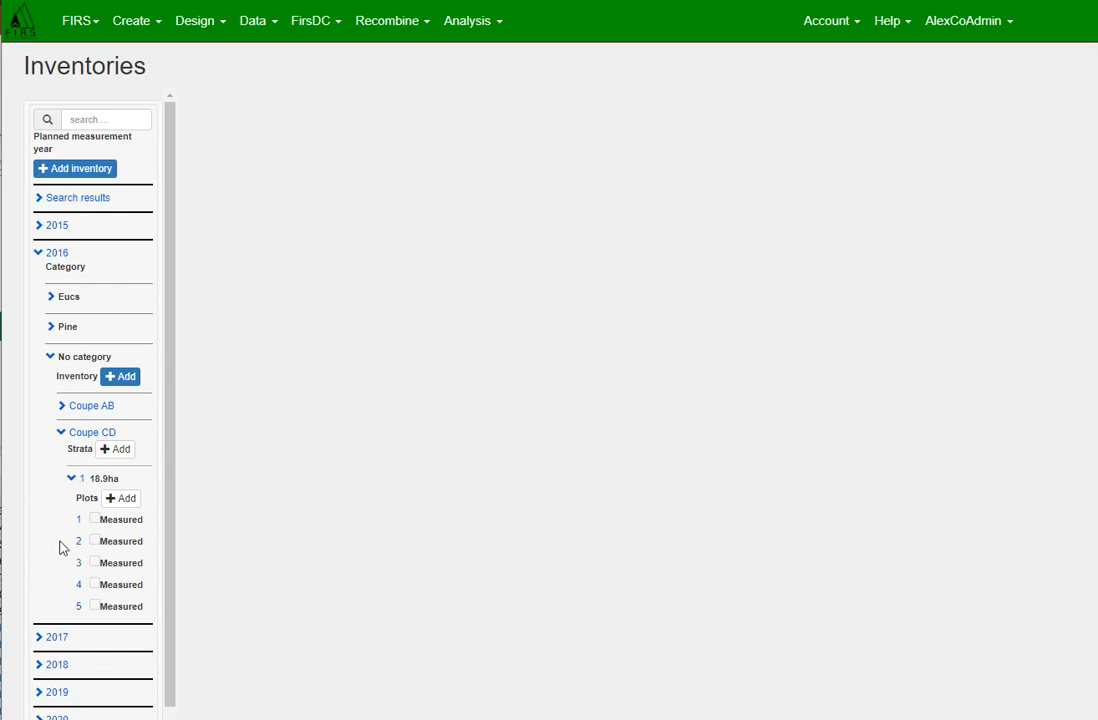
left_click(65, 436)
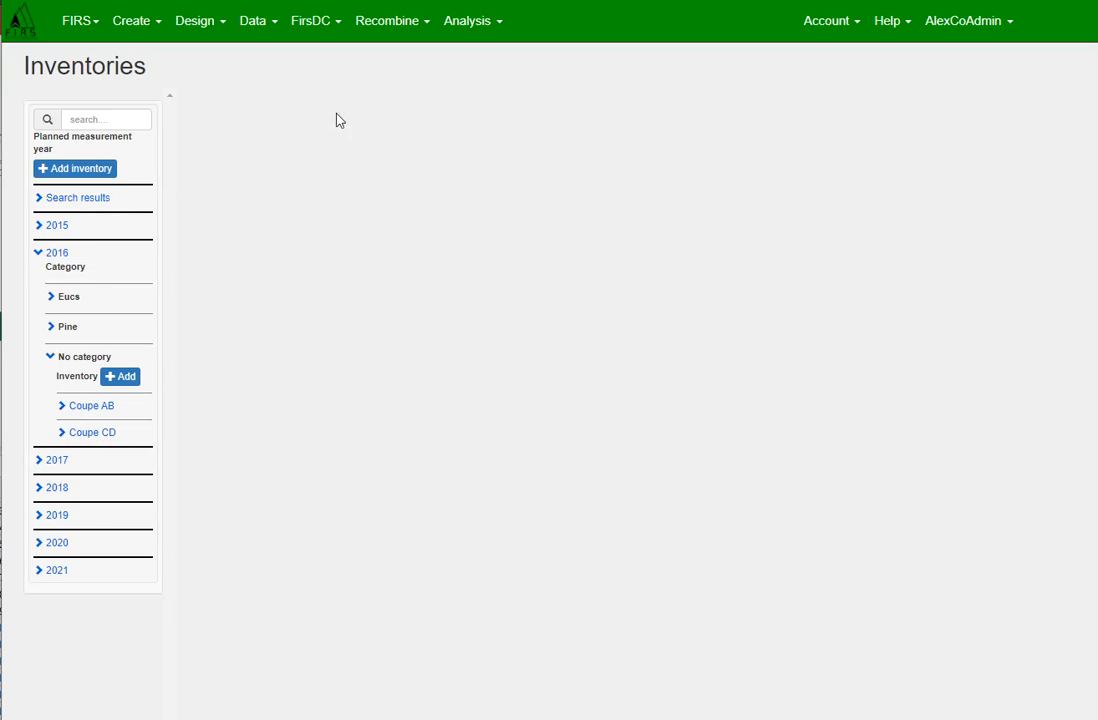
Start a CSV import of completed plots using Coupe AB as the reference inventory, and read the plot line help
left_click(256, 27)
mouse_move(289, 177)
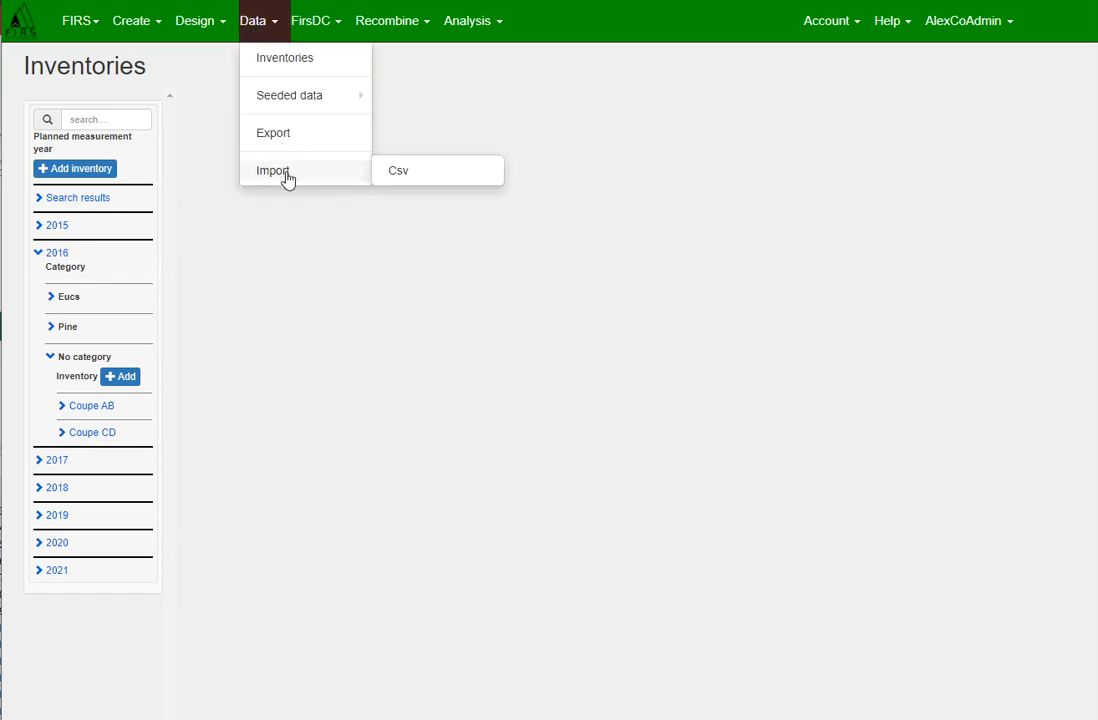
left_click(428, 177)
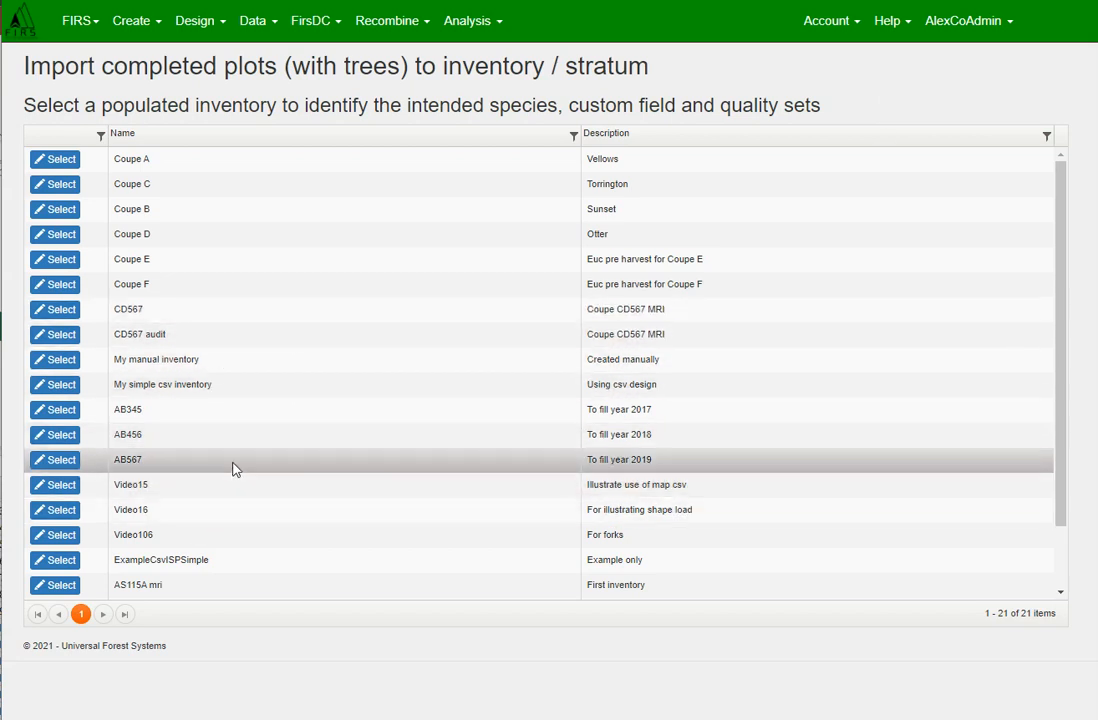
scroll(233, 470, "down", 2)
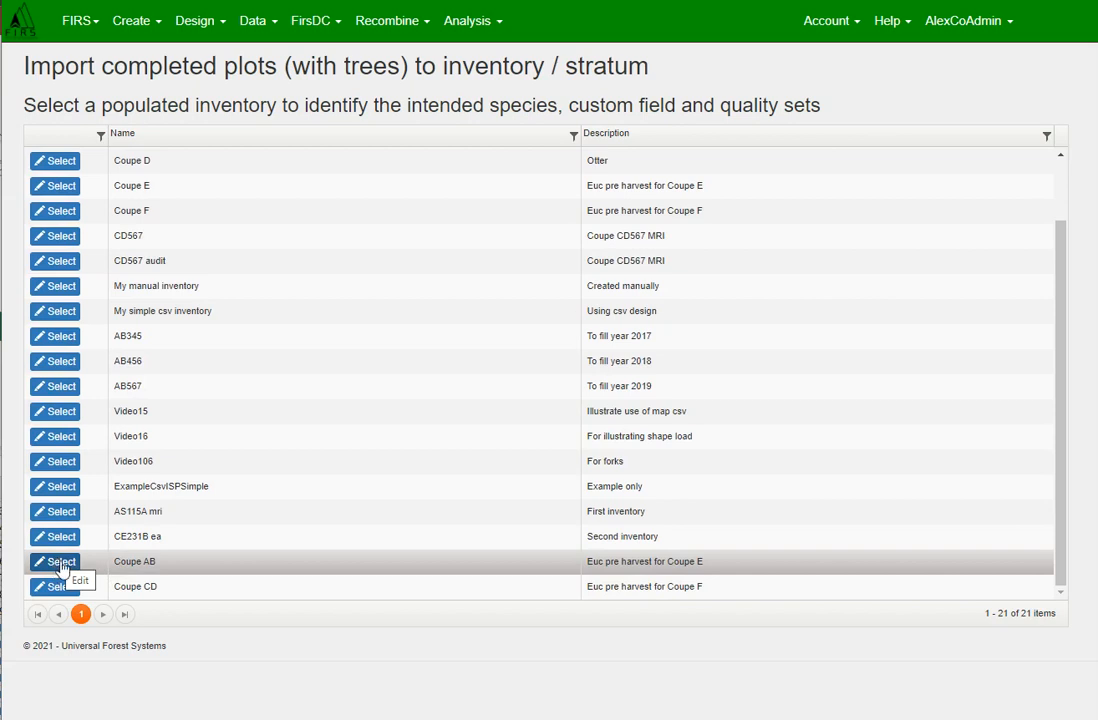
left_click(62, 568)
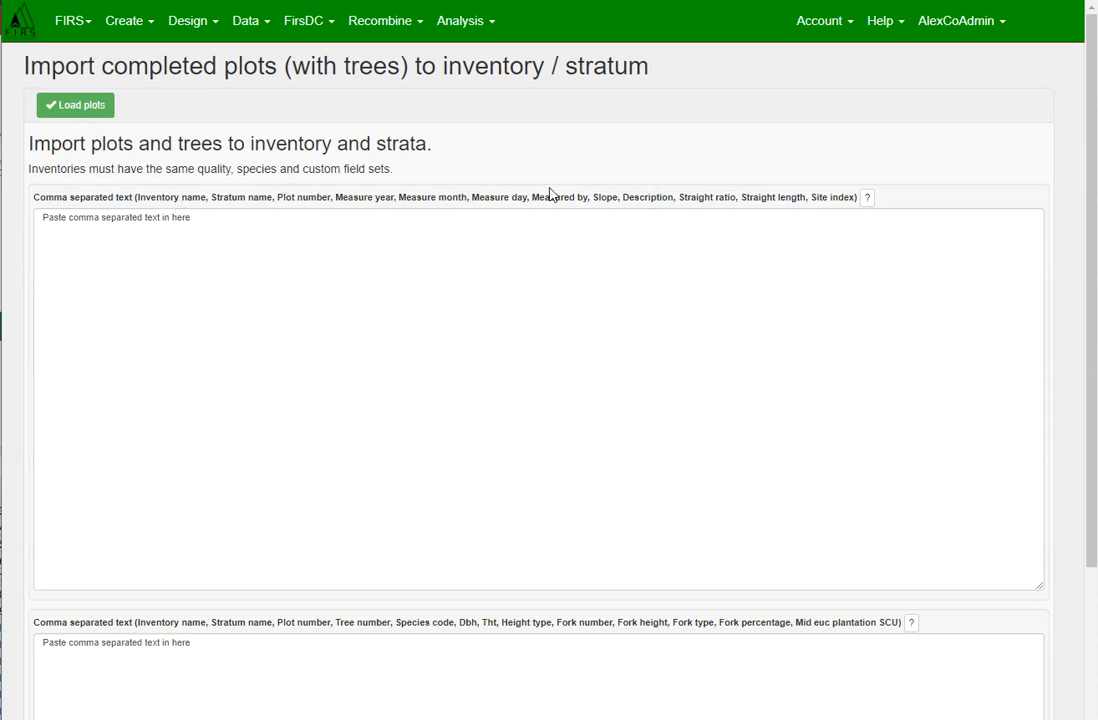
left_click(868, 199)
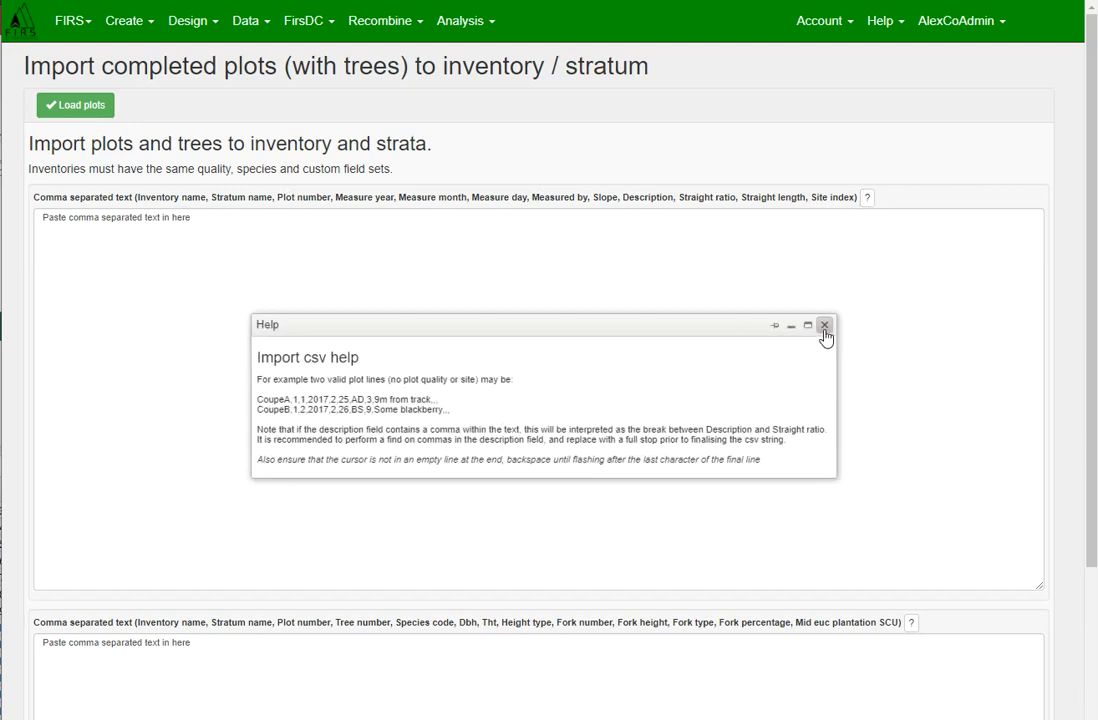
left_click(827, 330)
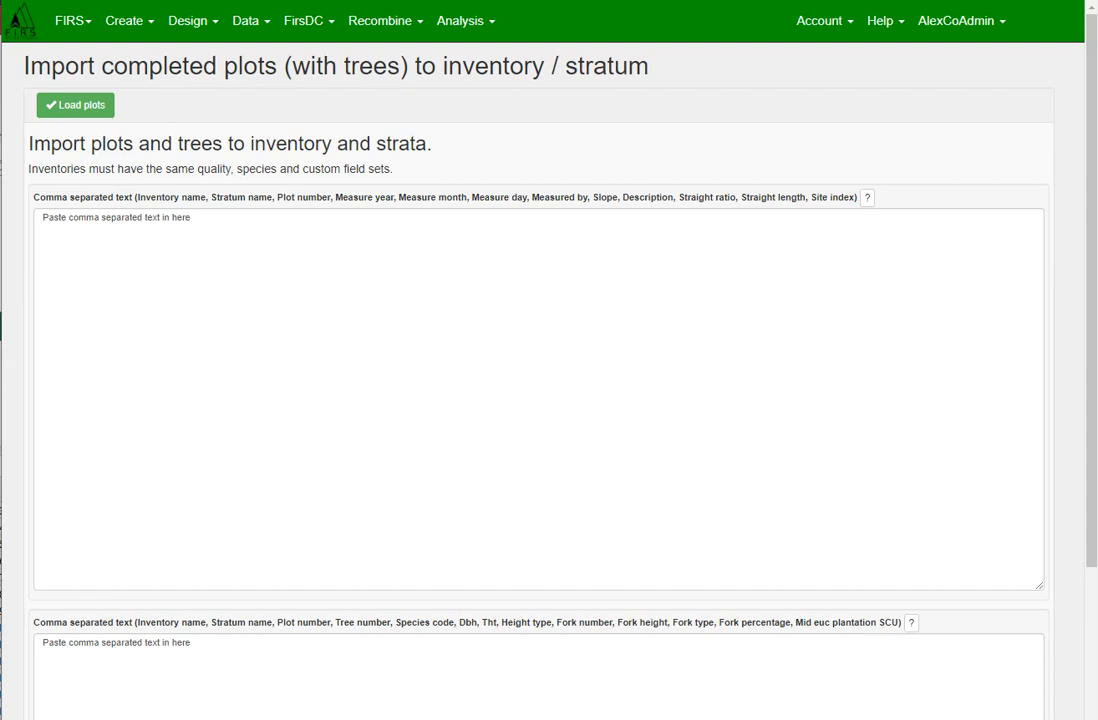
Switch to Excel and copy all completed plot lines below the CSV String header on the #36_Data sheet
key("alt+Tab")
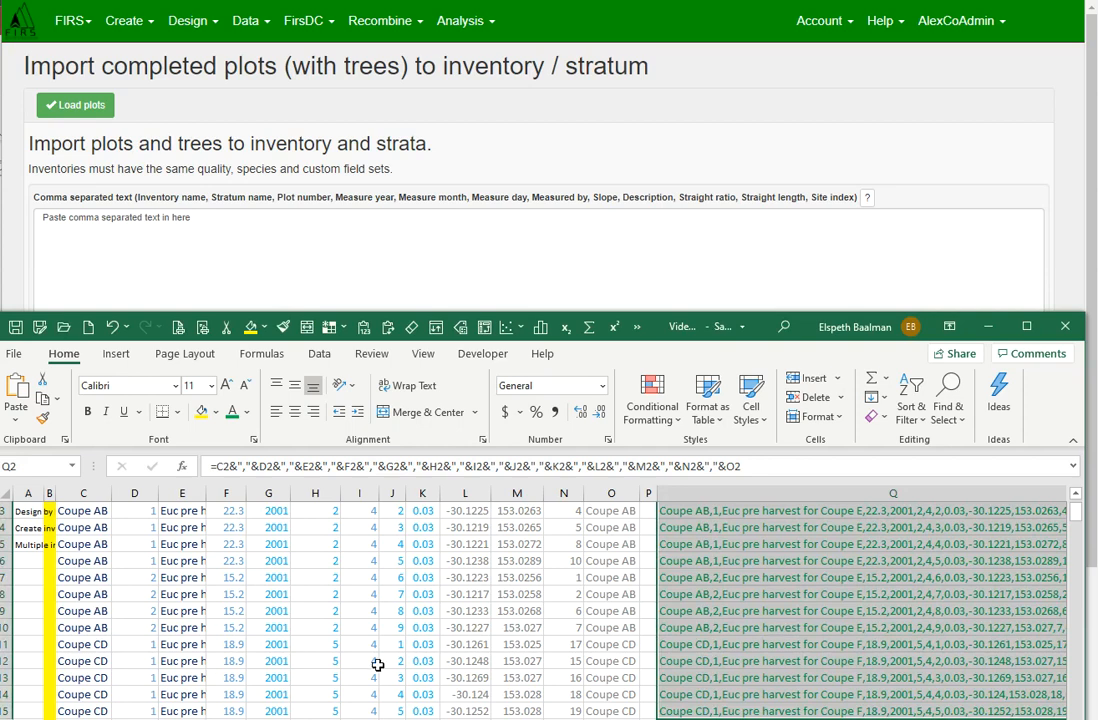
key("ctrl+Page_Down")
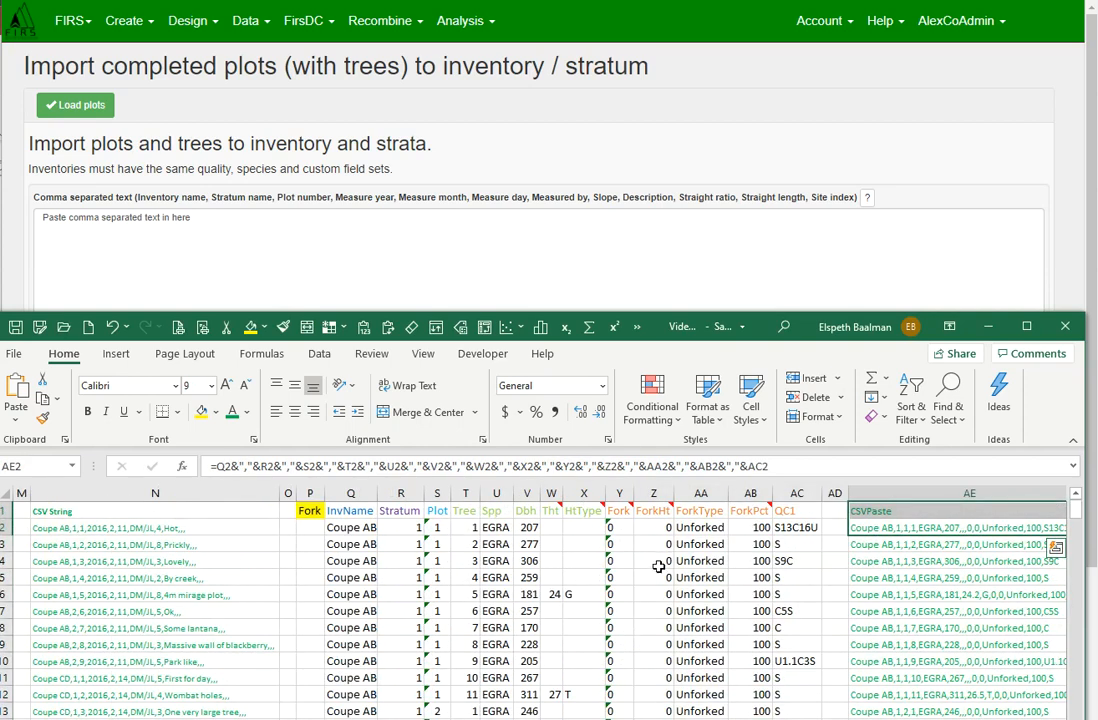
left_click(268, 611)
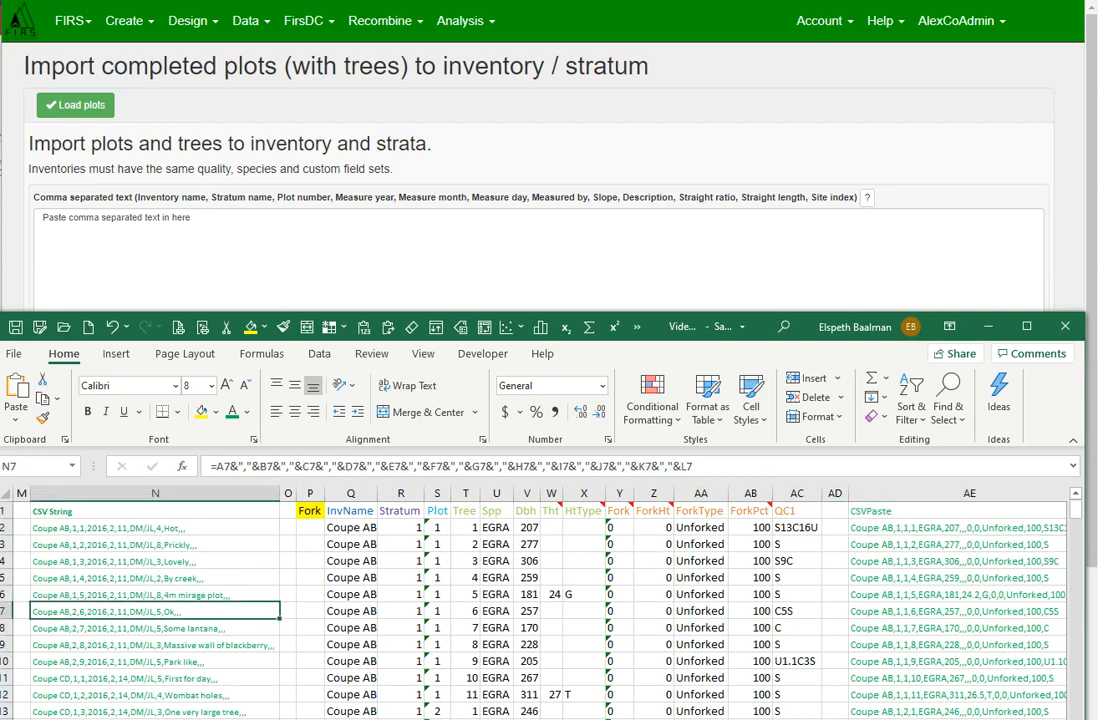
scroll(268, 611, "left", 5)
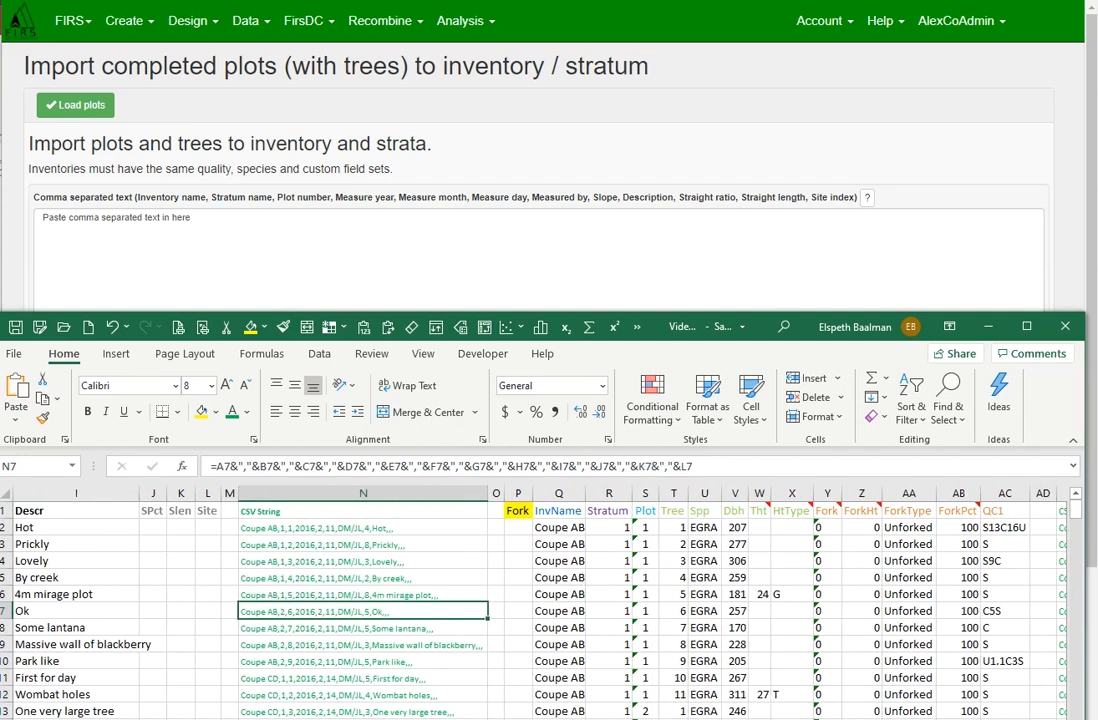
scroll(268, 611, "left", 2)
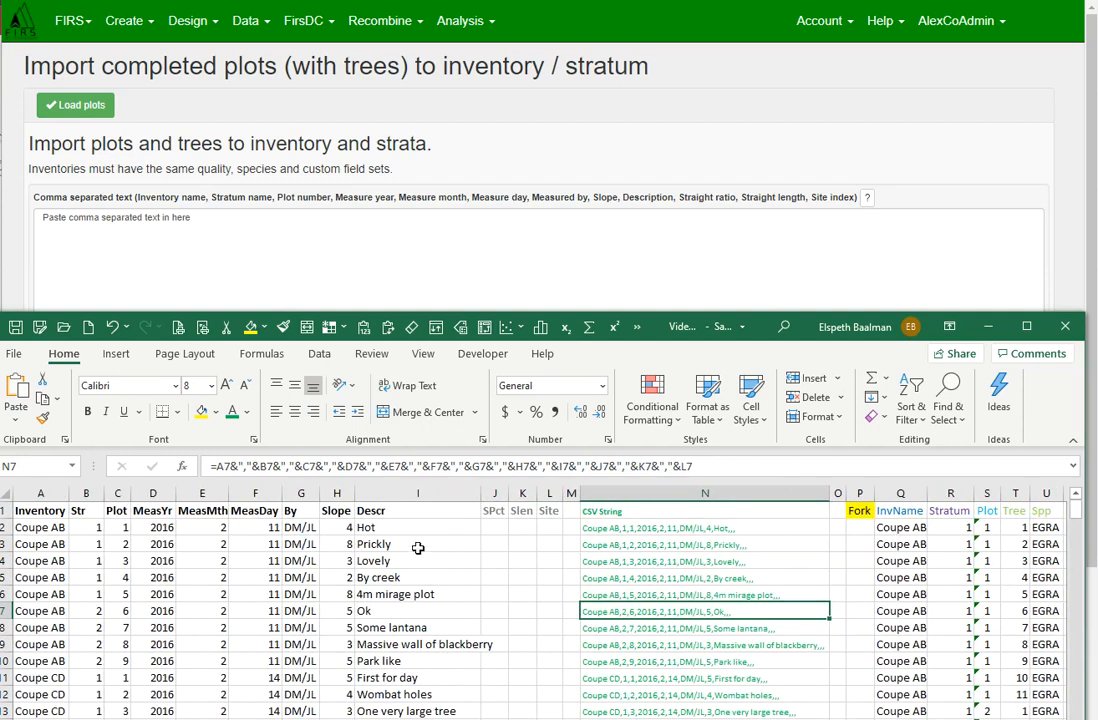
left_click(628, 530)
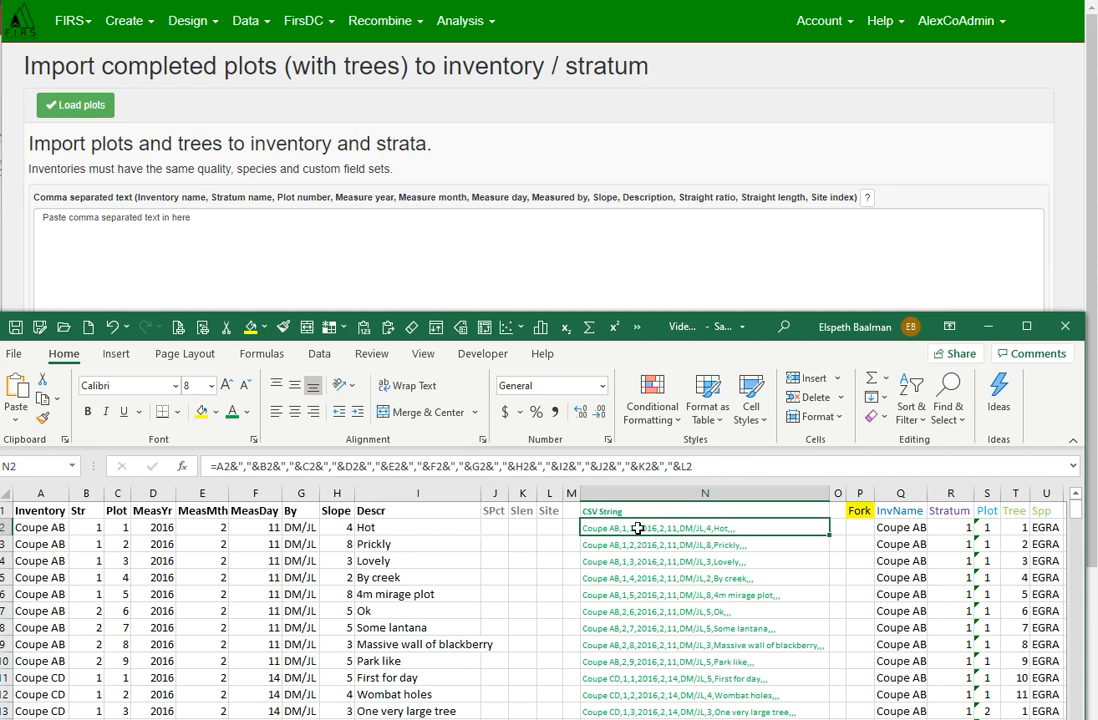
left_click_drag(635, 527, 661, 707)
key("ctrl+c")
scroll(648, 645, "up", 1)
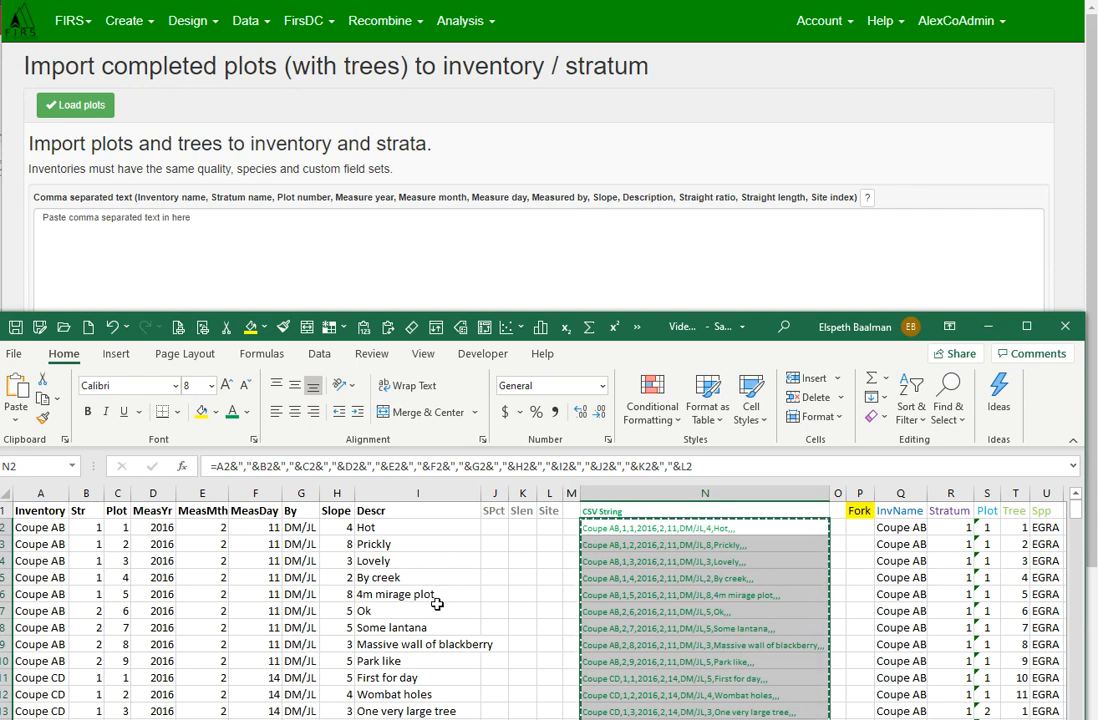
Back in FIRS, replace the placeholder in the plot comma separated text field with the copied plot lines
left_click(258, 220)
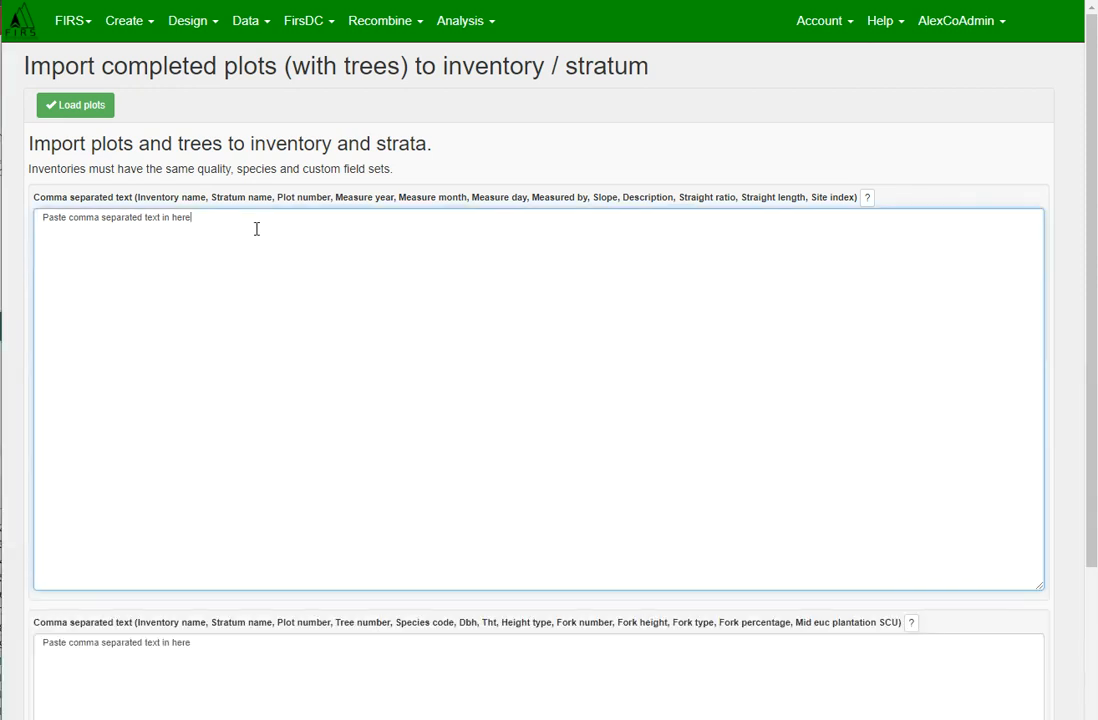
left_click_drag(240, 223, 16, 297)
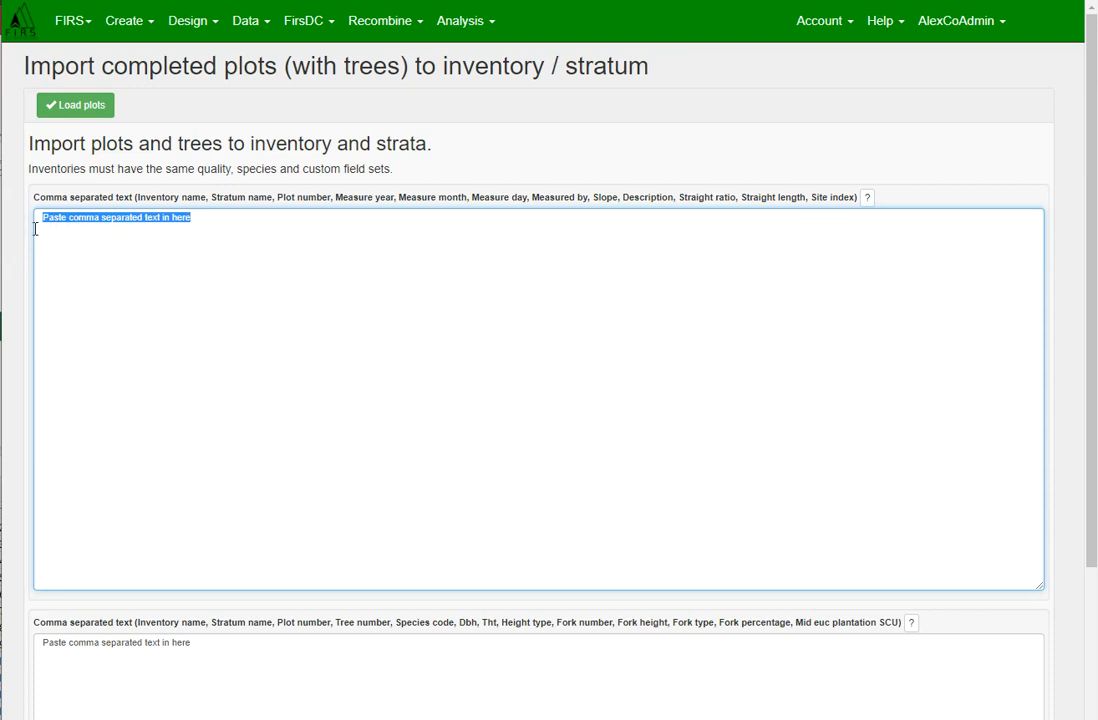
key("ctrl+v")
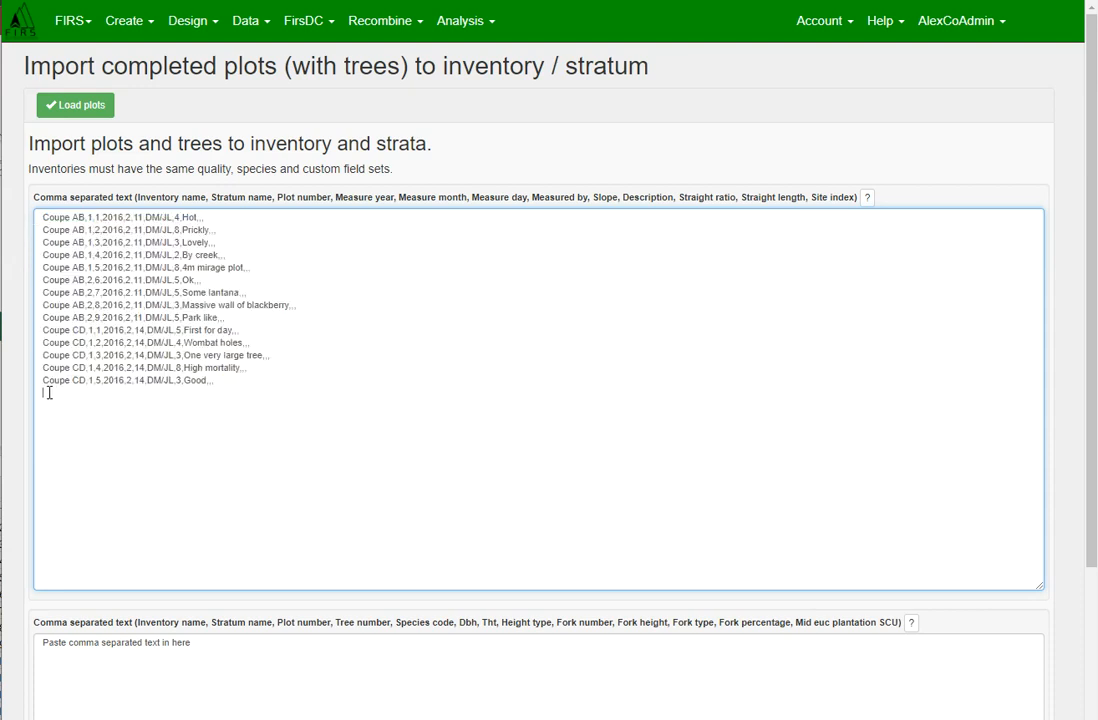
left_click(243, 382)
Return to Excel's #36_Data sheet and copy all tree lines below the CSVPaste header, through Coupe CD plot 5, tree 10
key("alt+Tab")
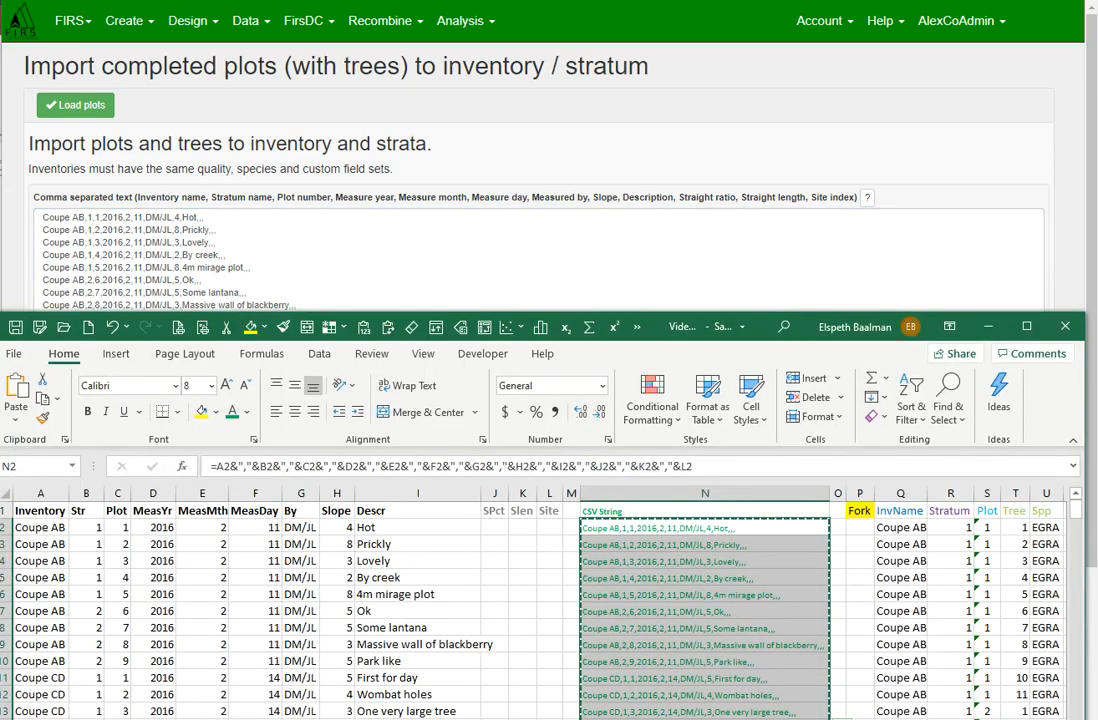
left_click_drag(830, 326, 805, 273)
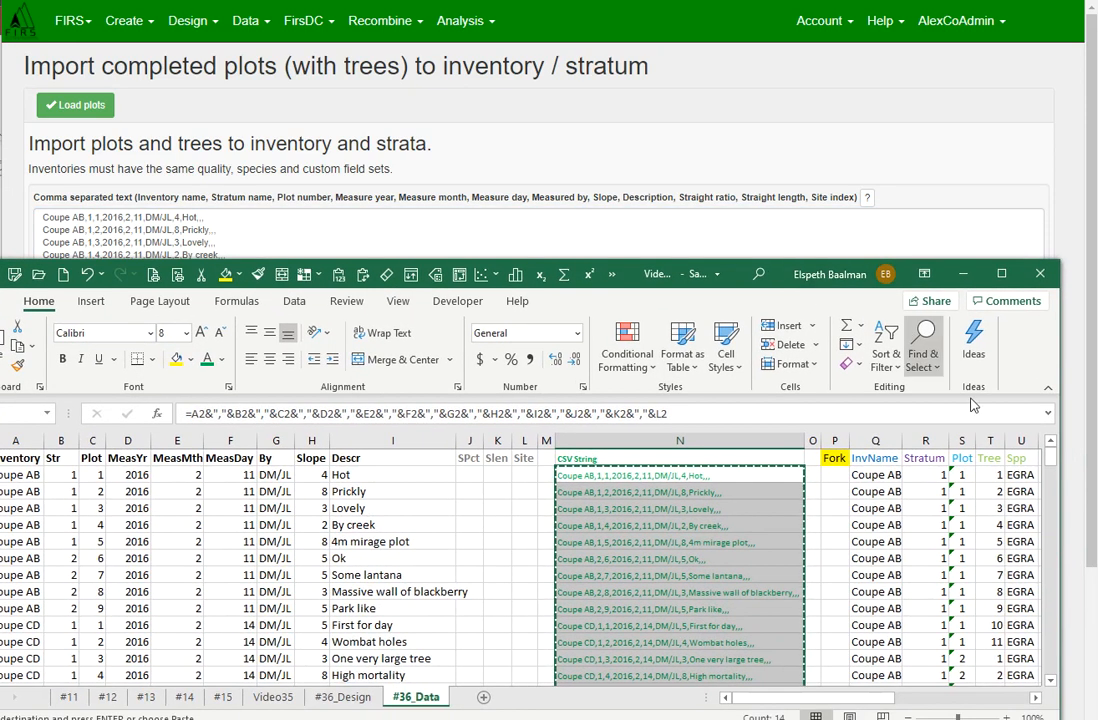
left_click(1035, 698)
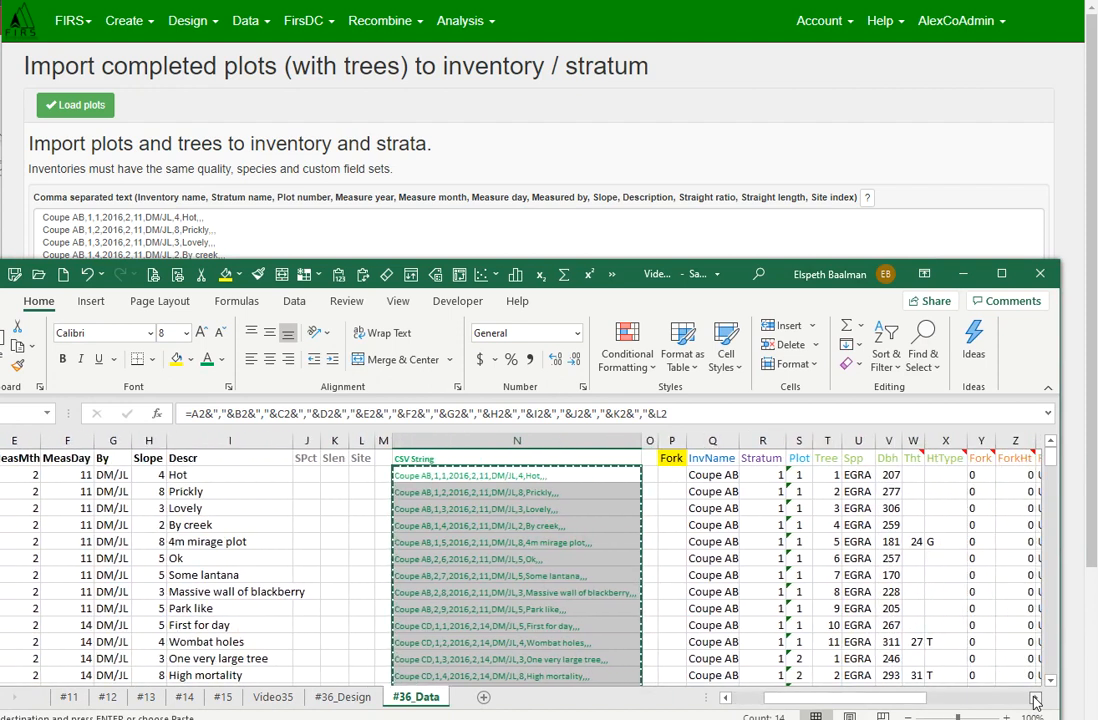
left_click(1036, 699)
left_click(1036, 699)
left_click(1037, 699)
left_click(1037, 699)
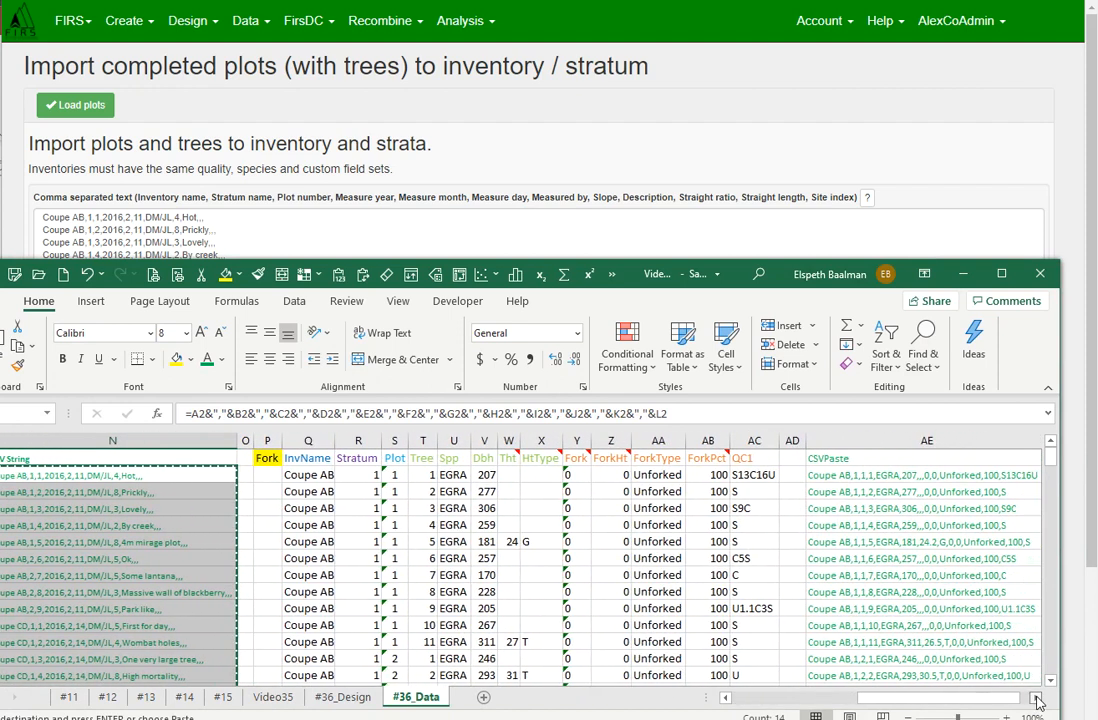
left_click(1037, 699)
left_click(1037, 699)
left_click(627, 474)
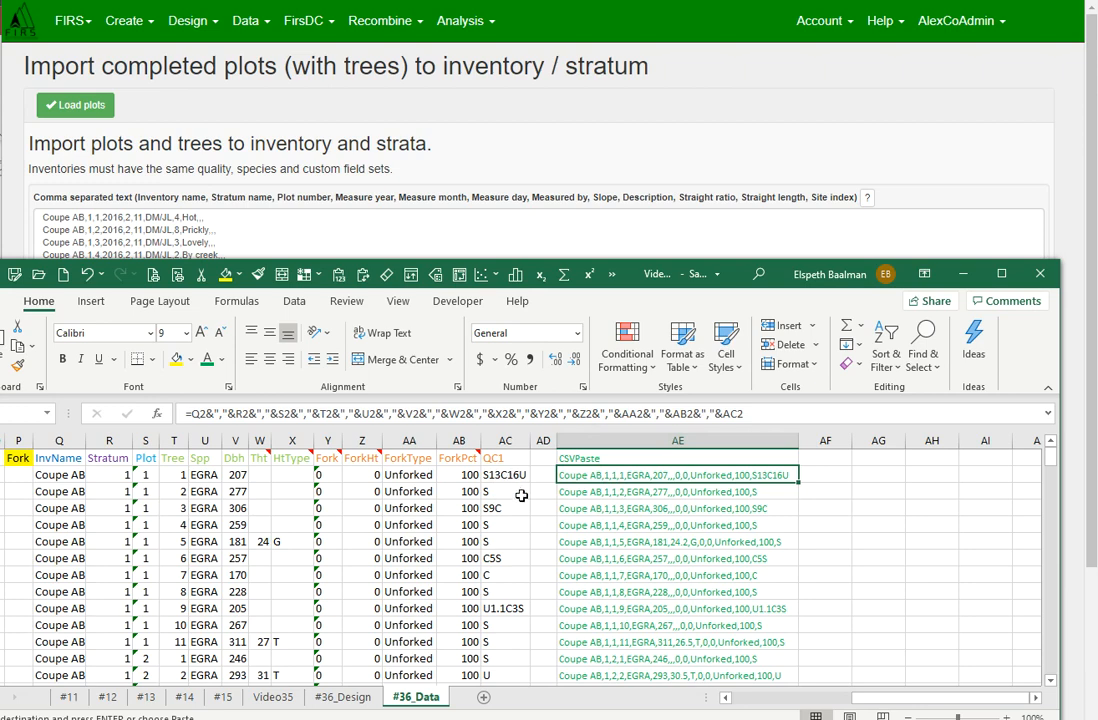
left_click_drag(603, 480, 664, 644)
key("ctrl+c")
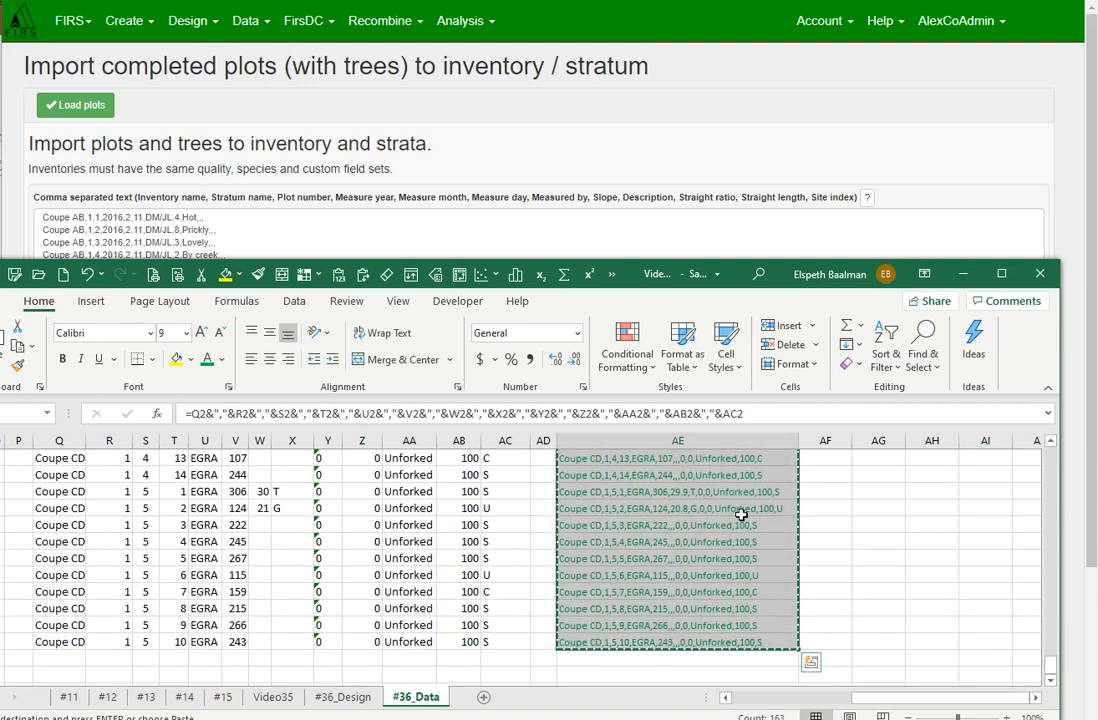
In FIRS, replace the placeholder in the tree comma separated text field with the copied tree lines and load the plots
left_click(555, 222)
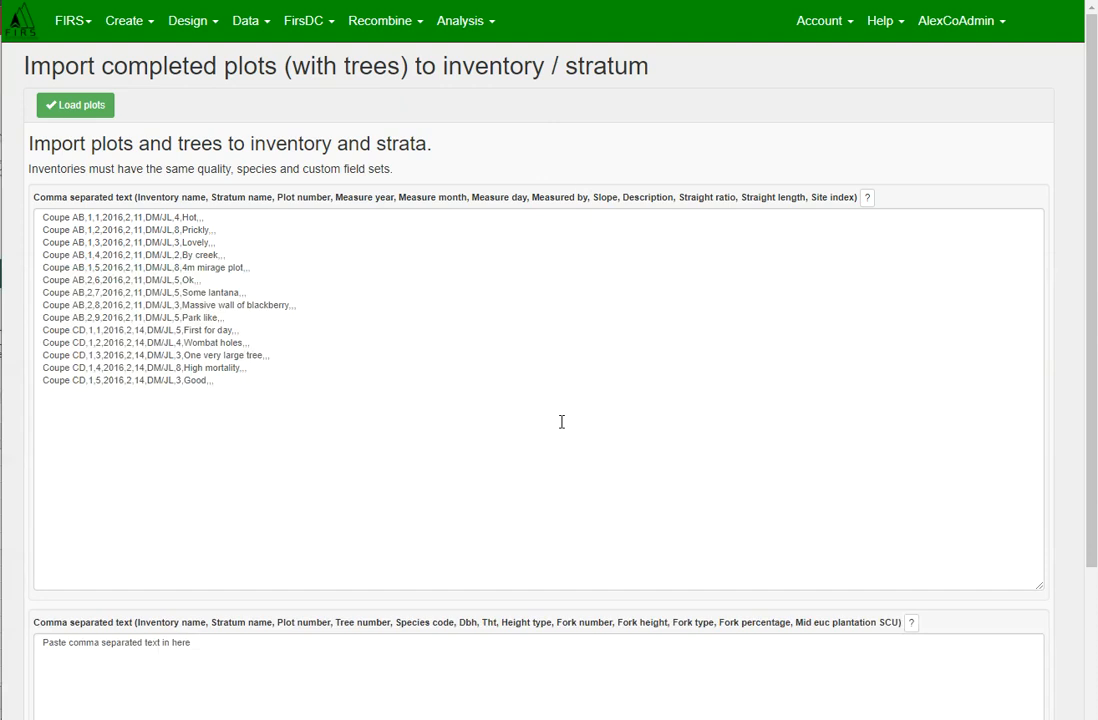
left_click_drag(233, 646, 35, 650)
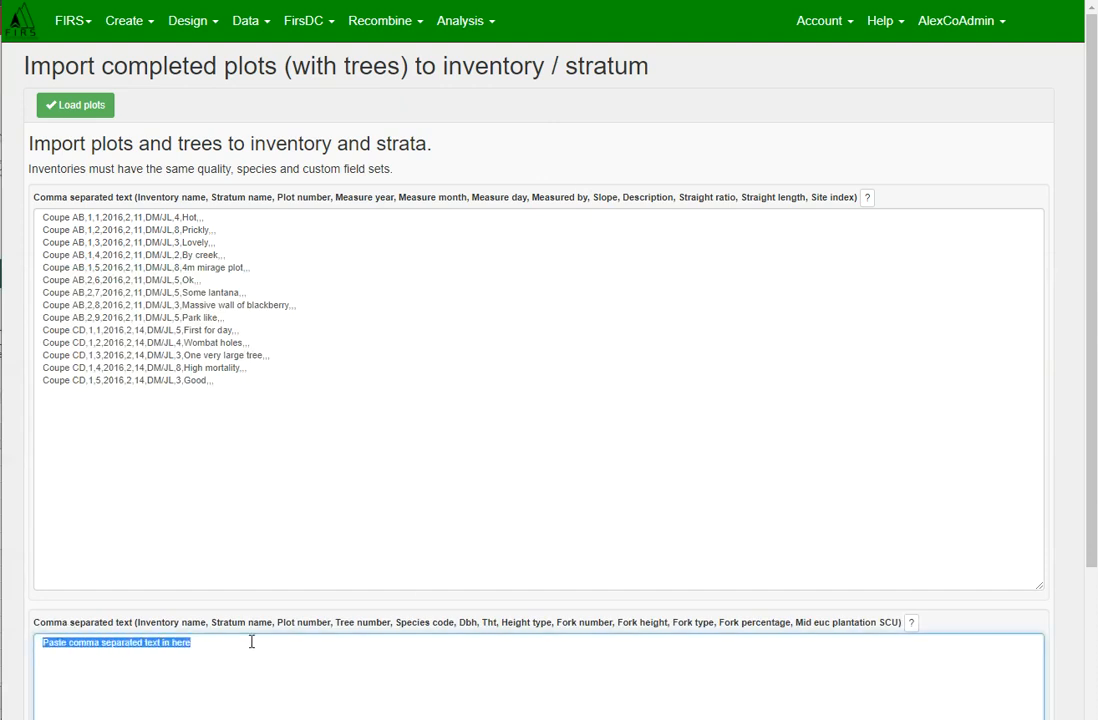
key("ctrl+v")
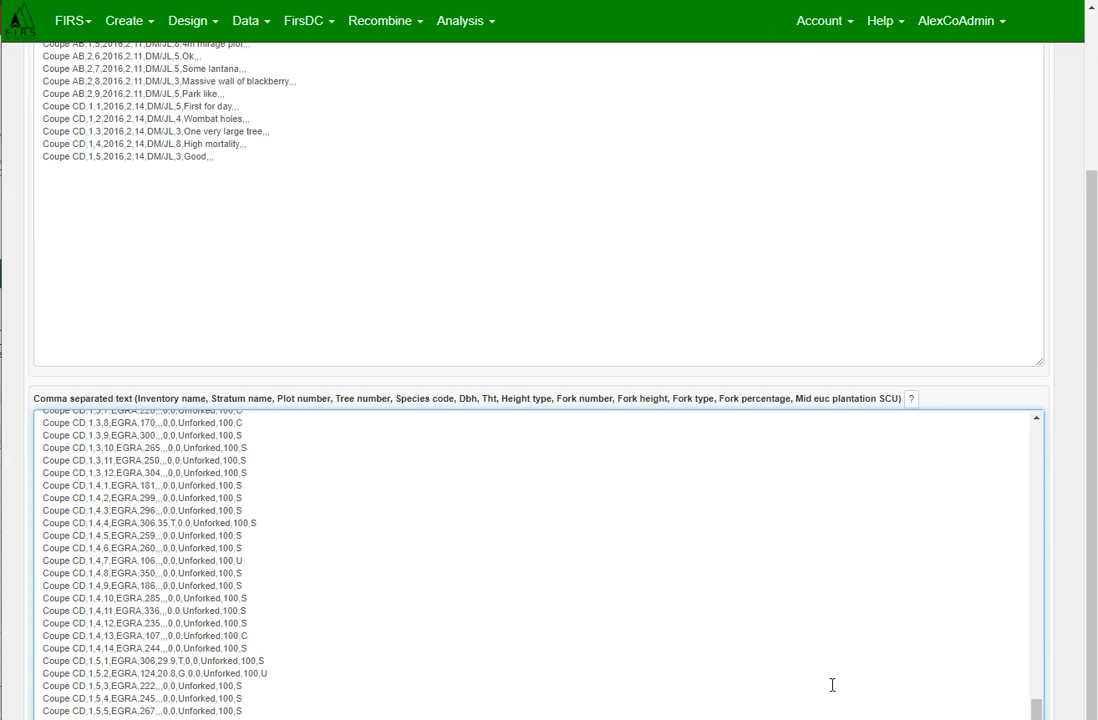
scroll(413, 703, "up", 1)
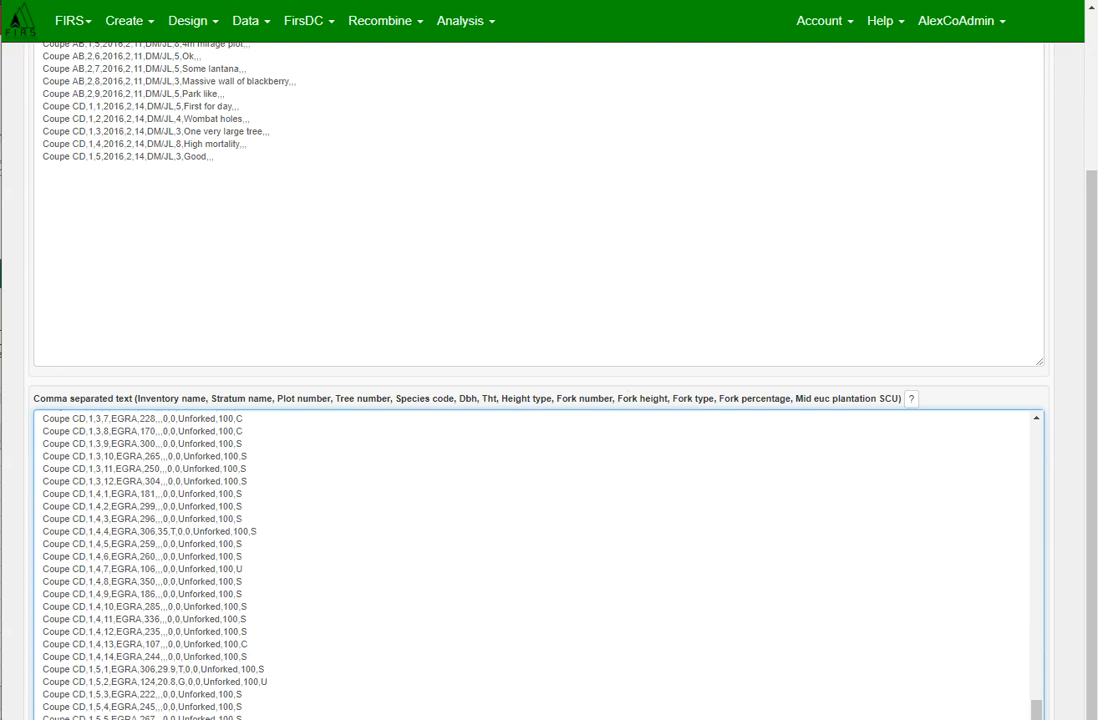
mouse_move(26, 719)
left_mouse_down()
mouse_move(26, 694)
mouse_move(26, 707)
left_mouse_up()
scroll(333, 669, "down", 2)
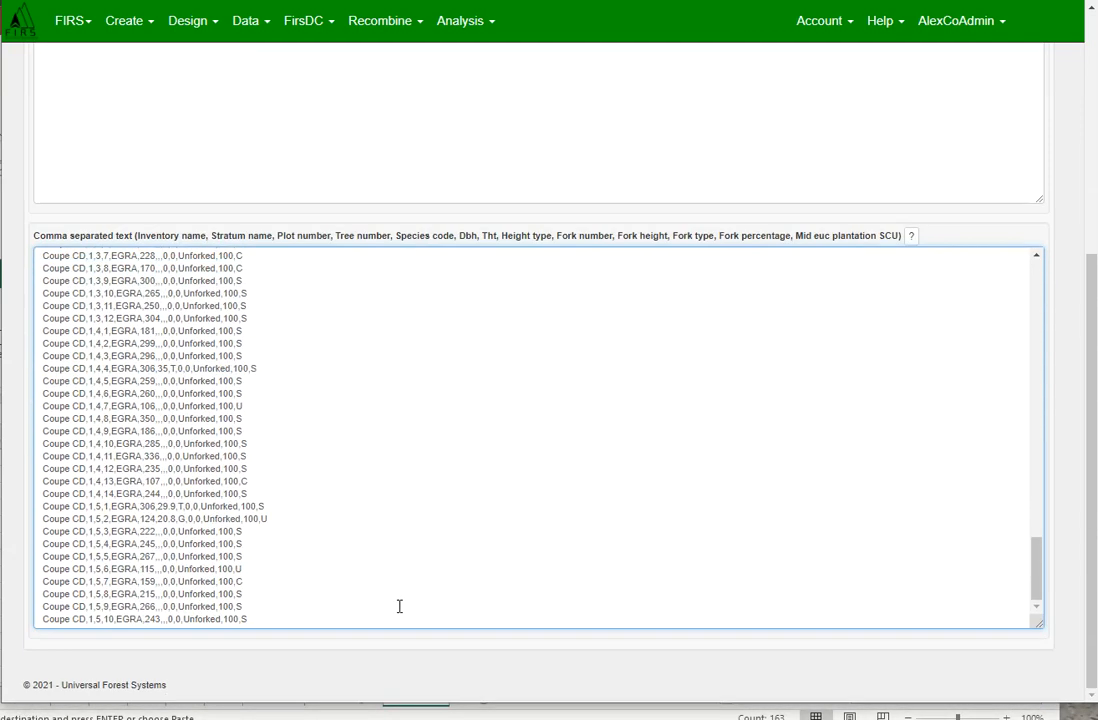
scroll(712, 195, "up", 4)
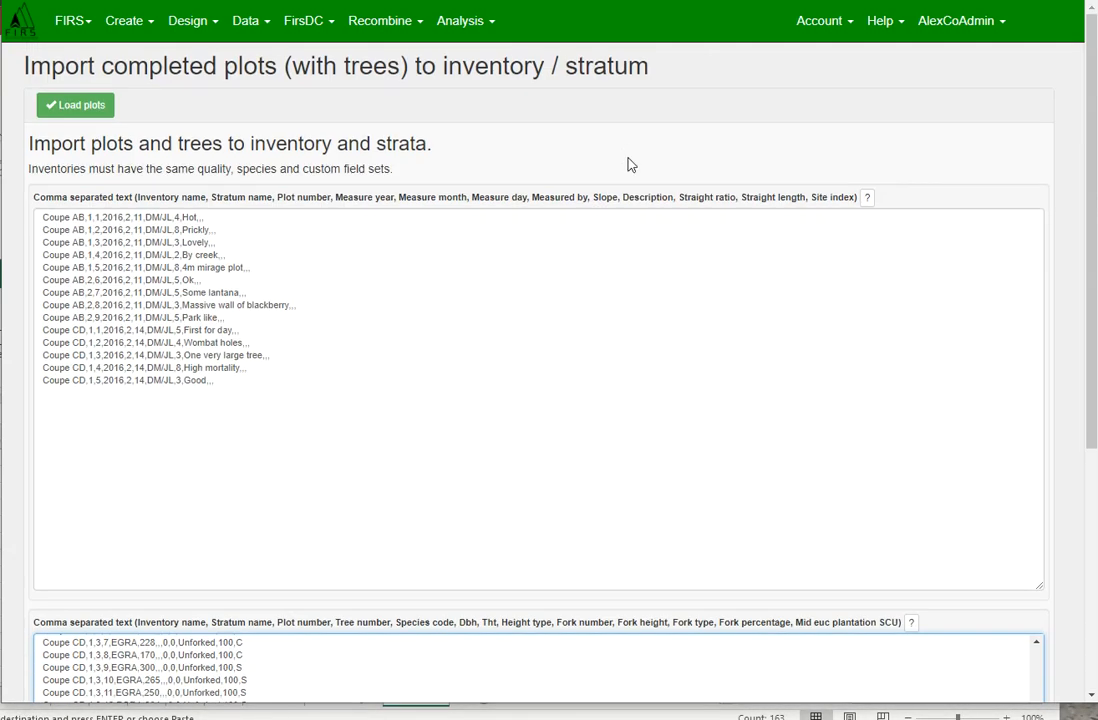
left_click(84, 110)
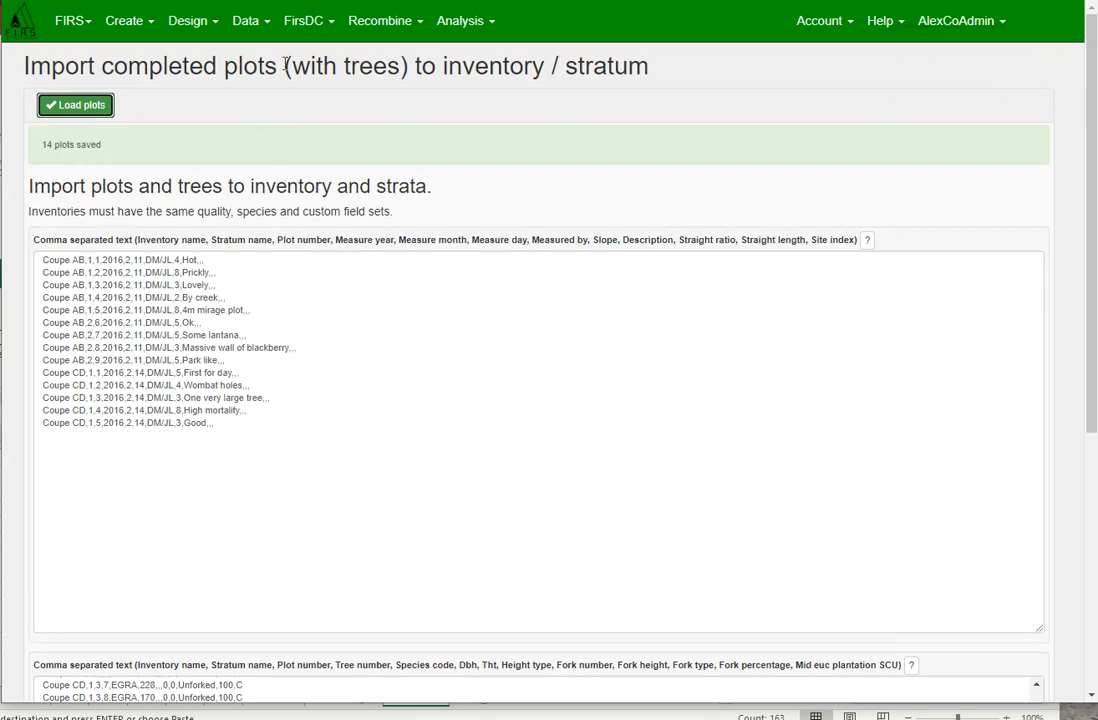
Open the inventories list and check the measured status of Coupe AB's stratum 1 plots under 2016, No category
left_click(248, 22)
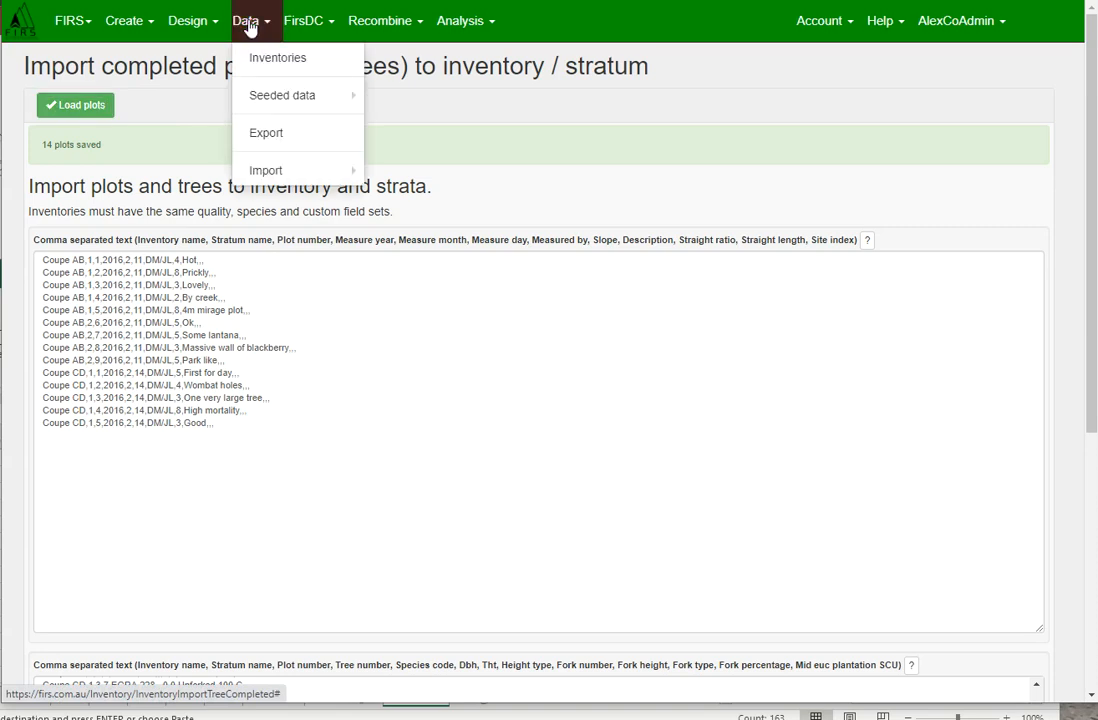
left_click(275, 60)
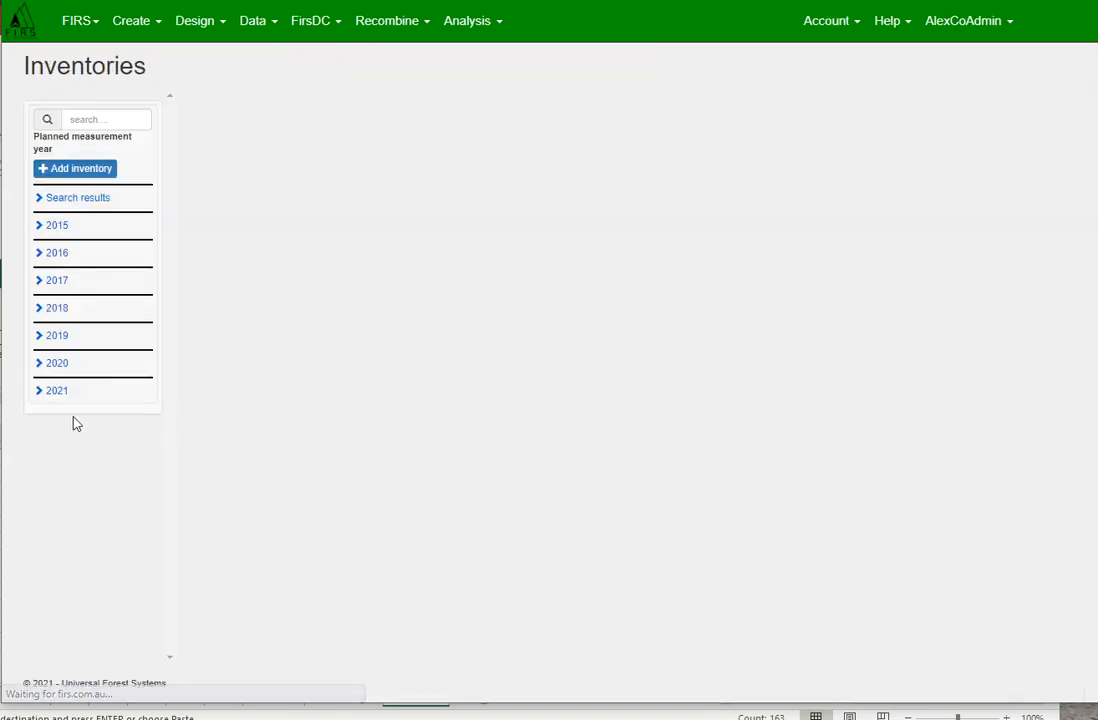
left_click(38, 254)
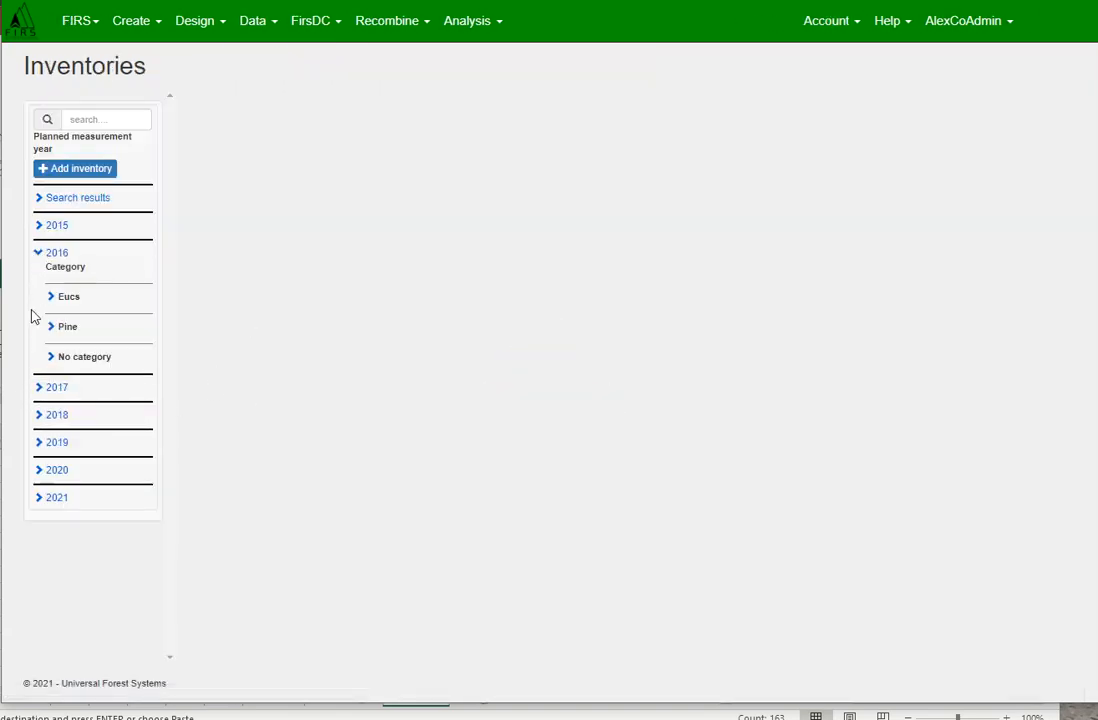
left_click(50, 358)
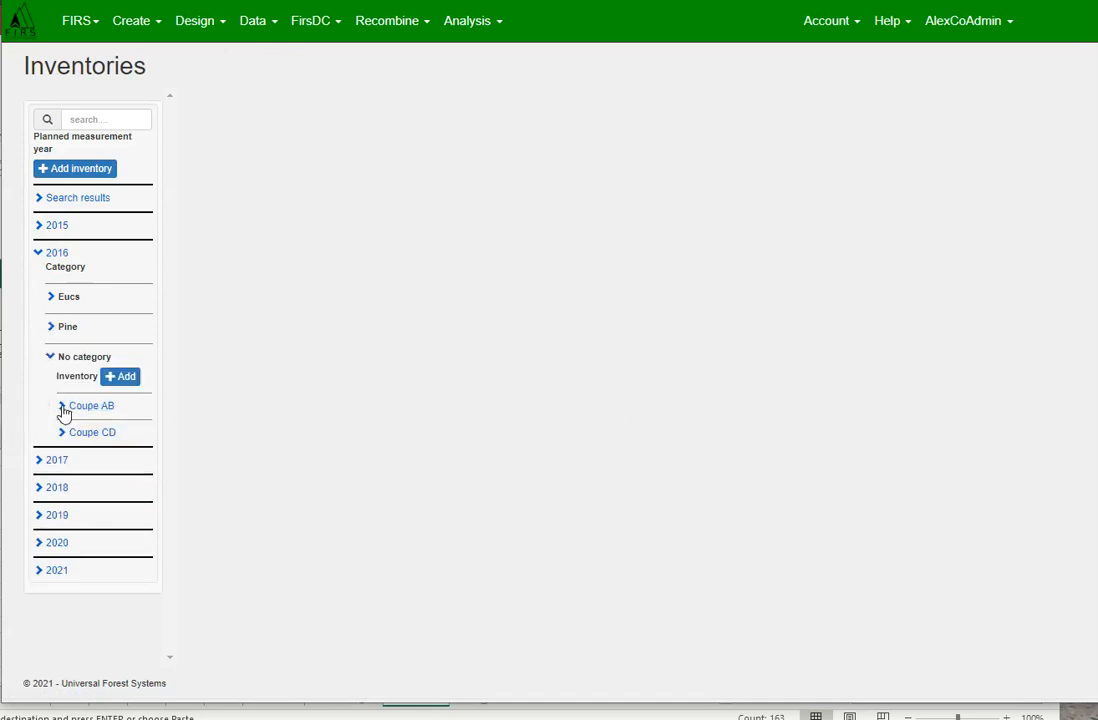
left_click(62, 407)
left_click(71, 454)
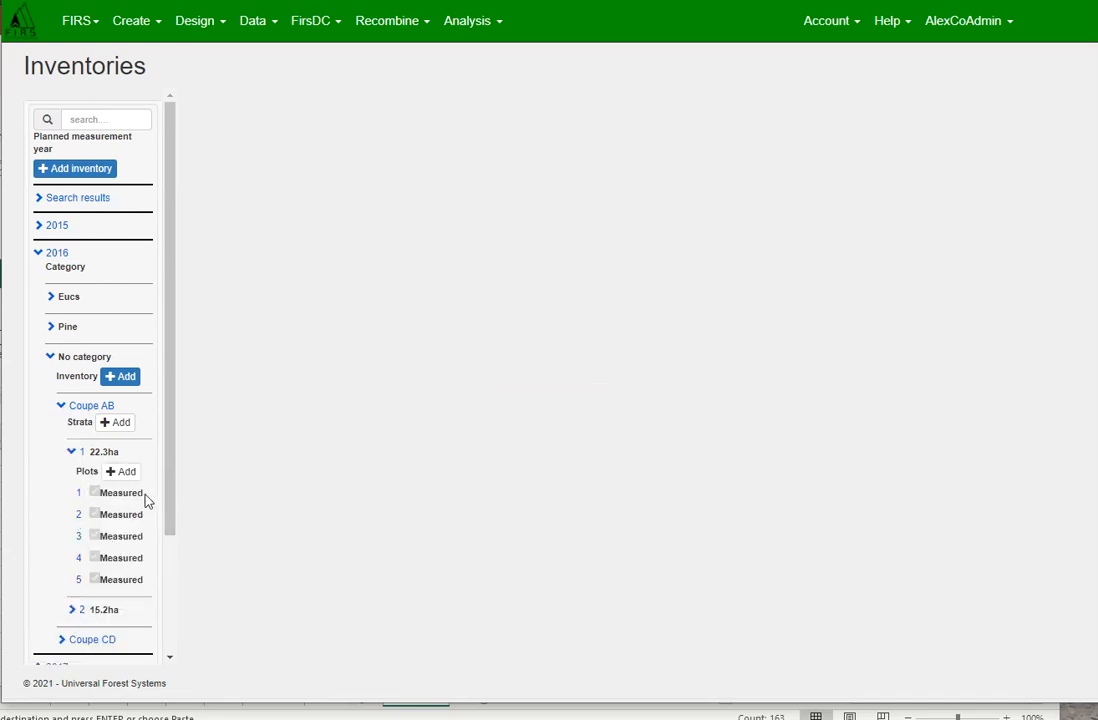
Examine the details and tree list of plot 1 in Coupe AB stratum 1, and open tree 1 for editing
left_click(79, 494)
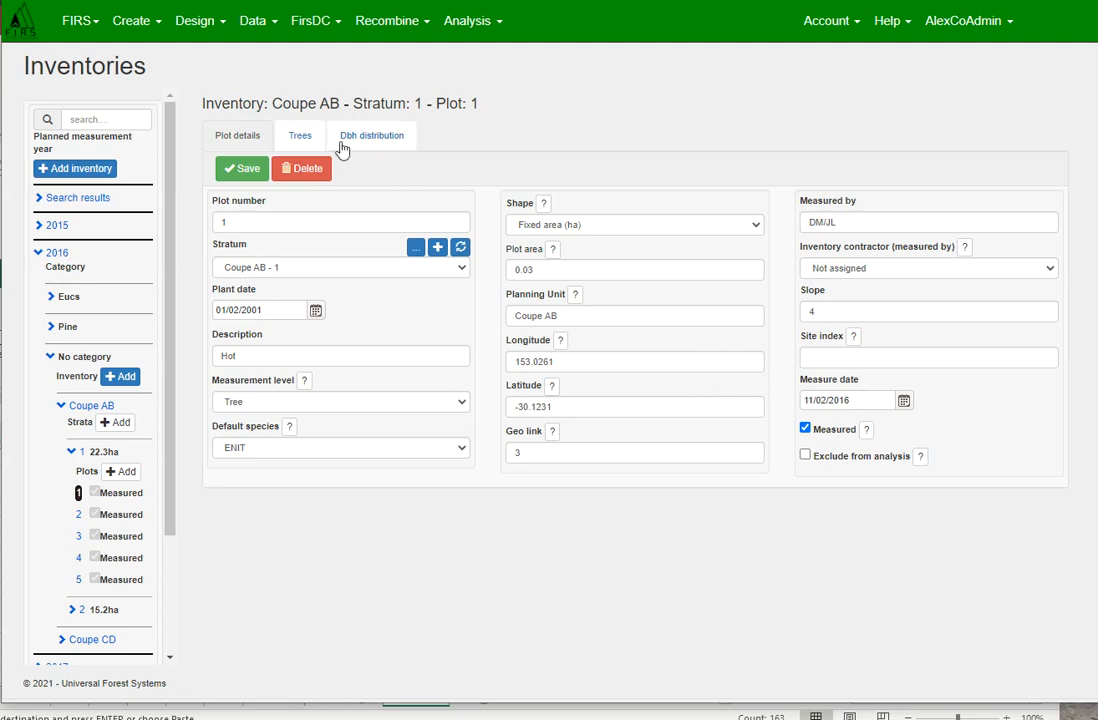
left_click(302, 137)
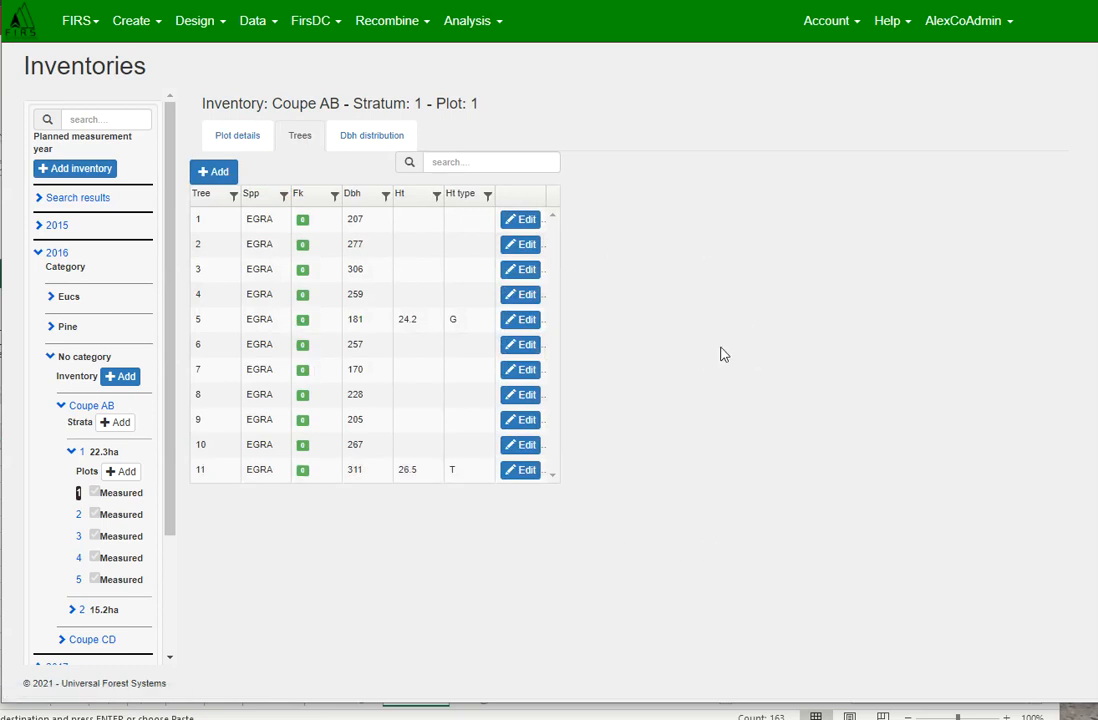
left_click(523, 220)
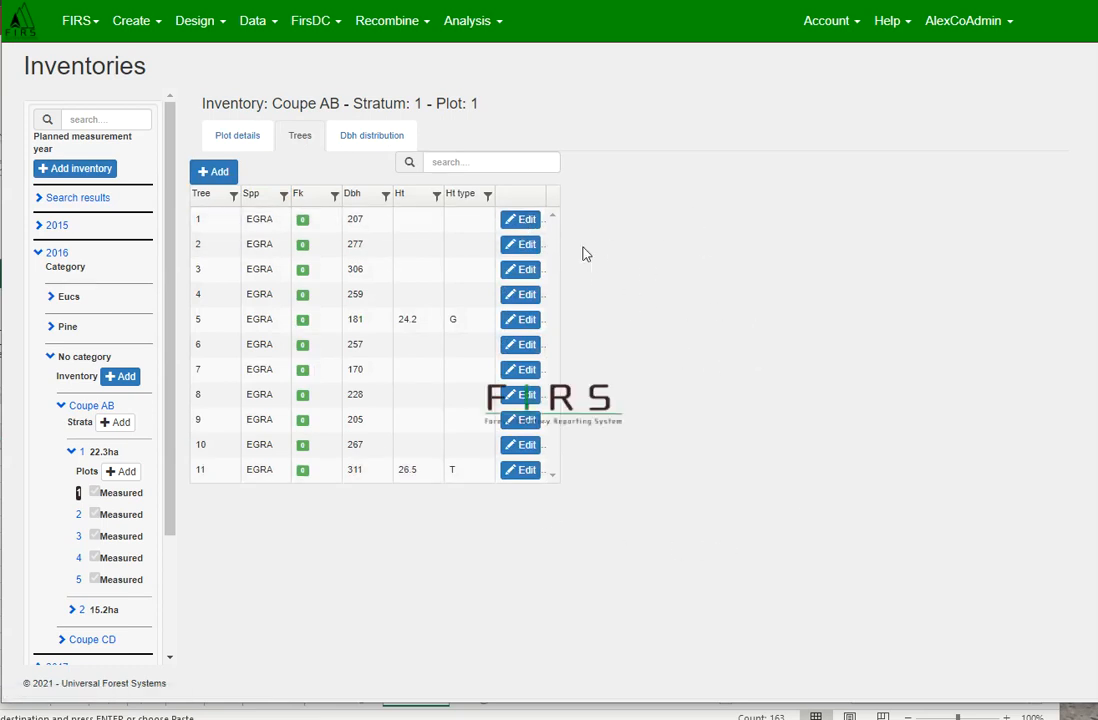